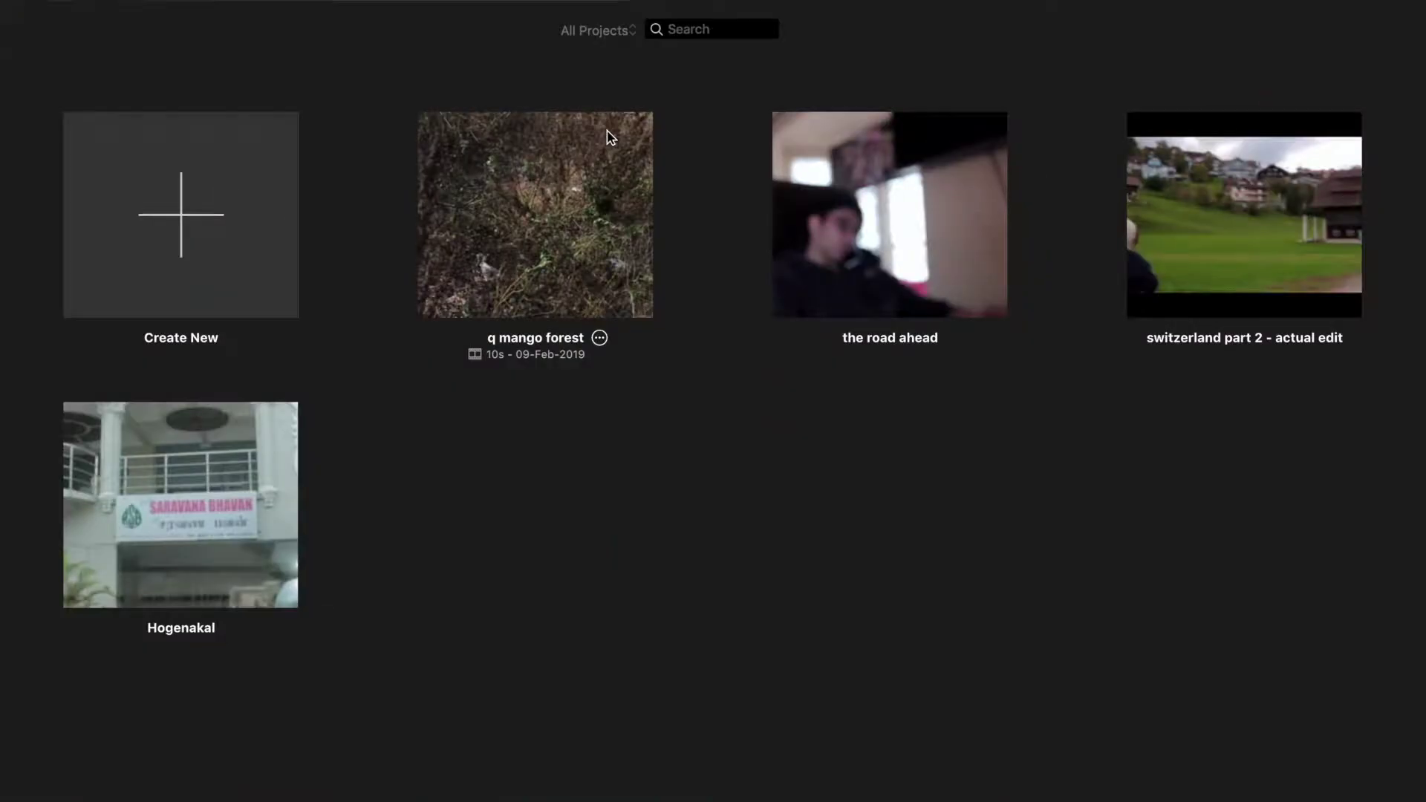
# - Open the switzerland part 2 - actual edit project
pyautogui.moveTo(576, 210)
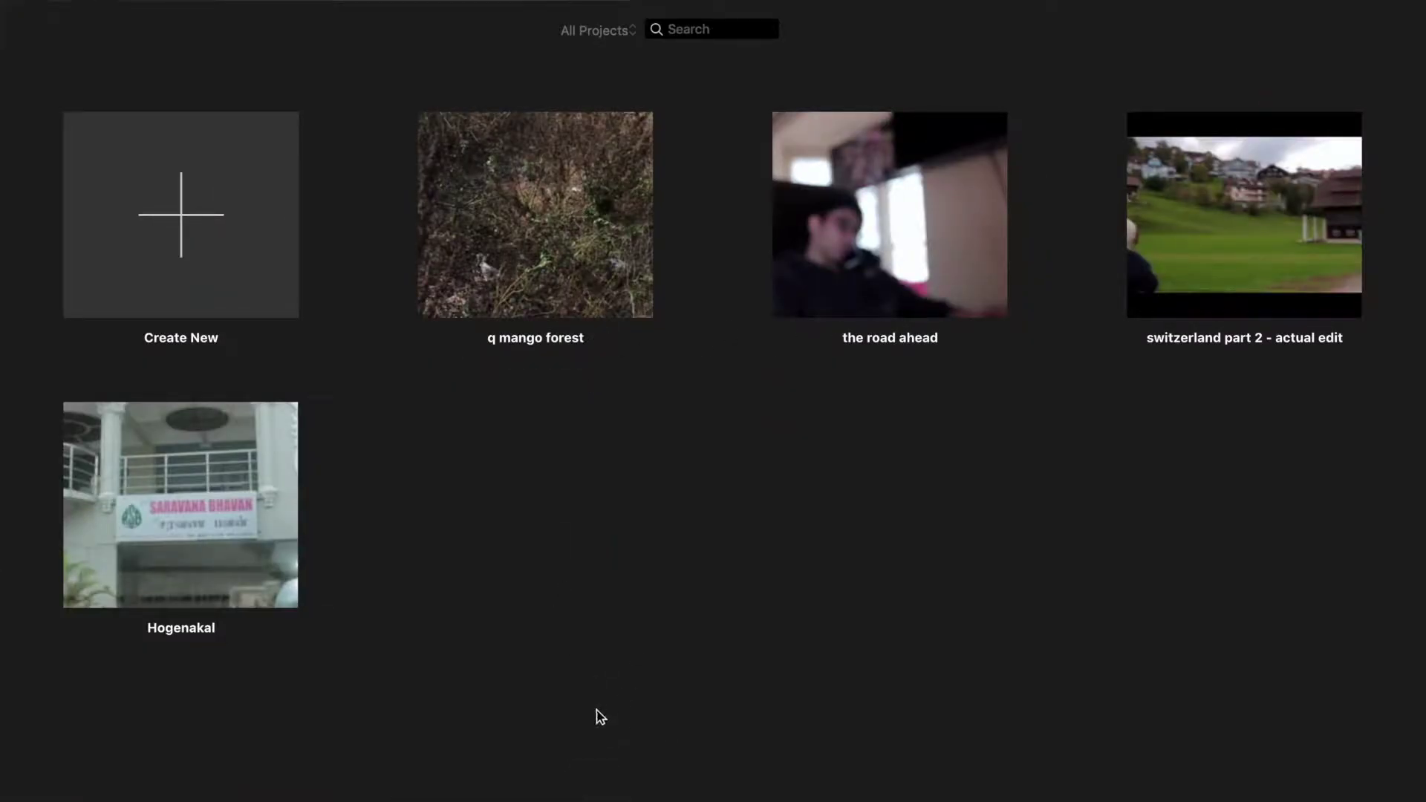
pyautogui.click(1235, 253)
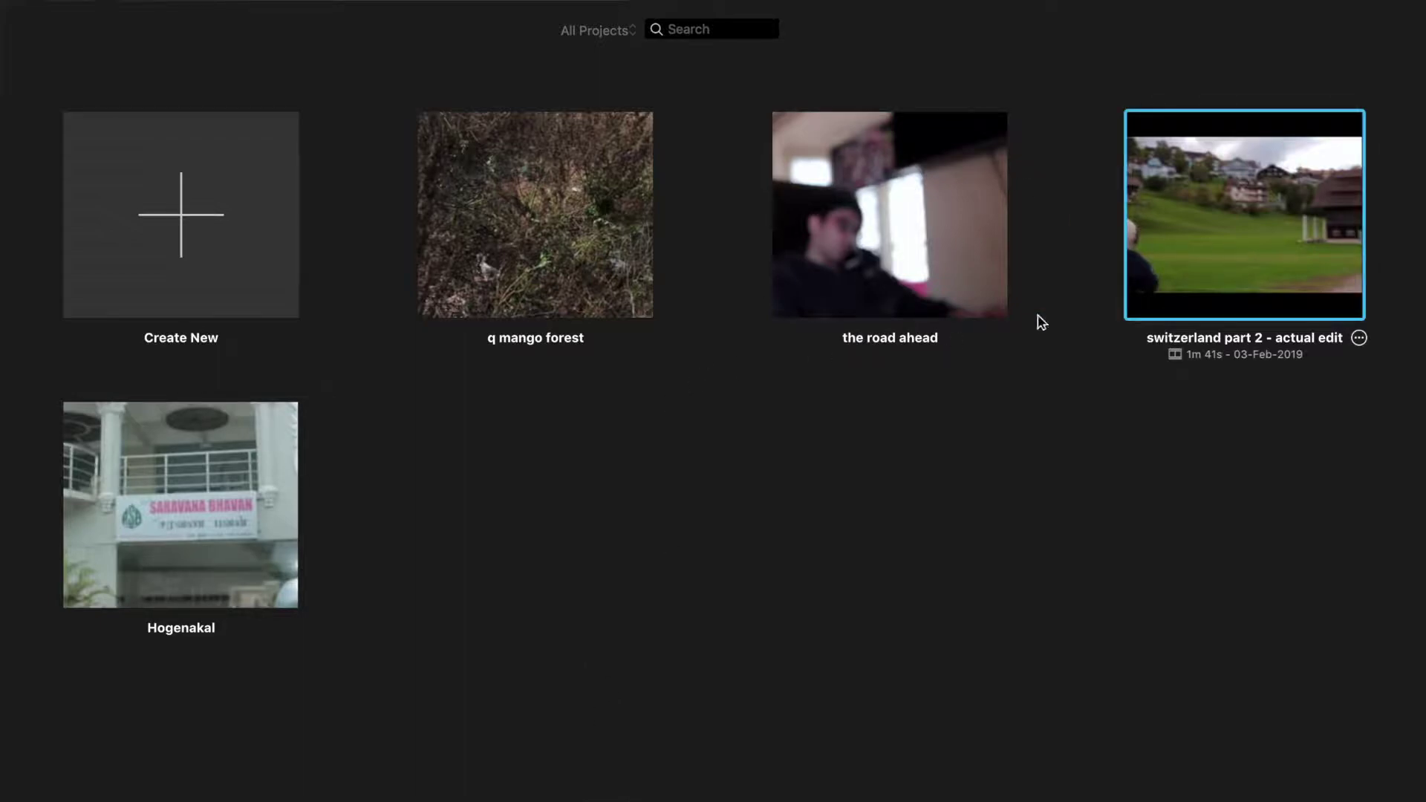
pyautogui.doubleClick(1204, 281)
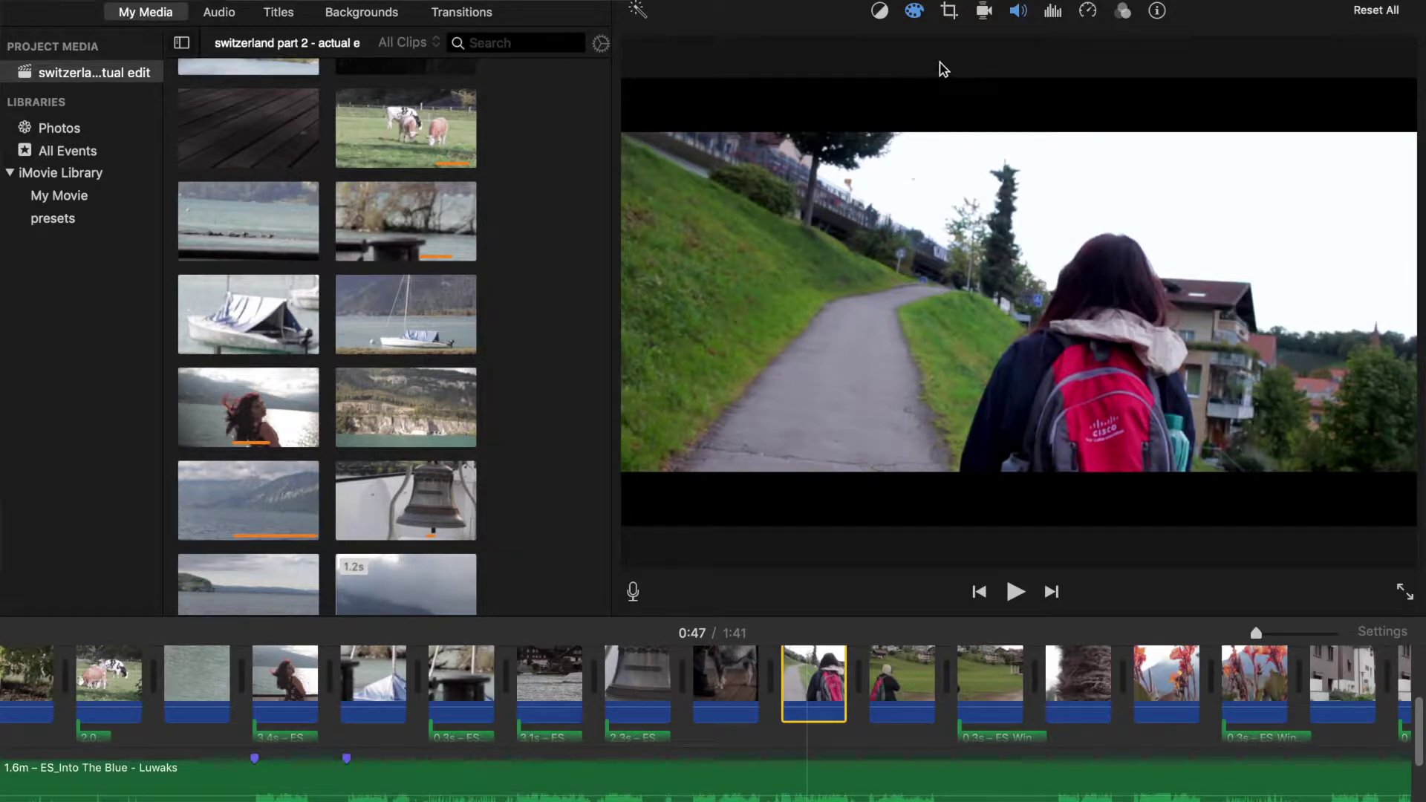
# - Show the walking-path clip's colour correction and compare it with and without the adjustments
pyautogui.click(919, 20)
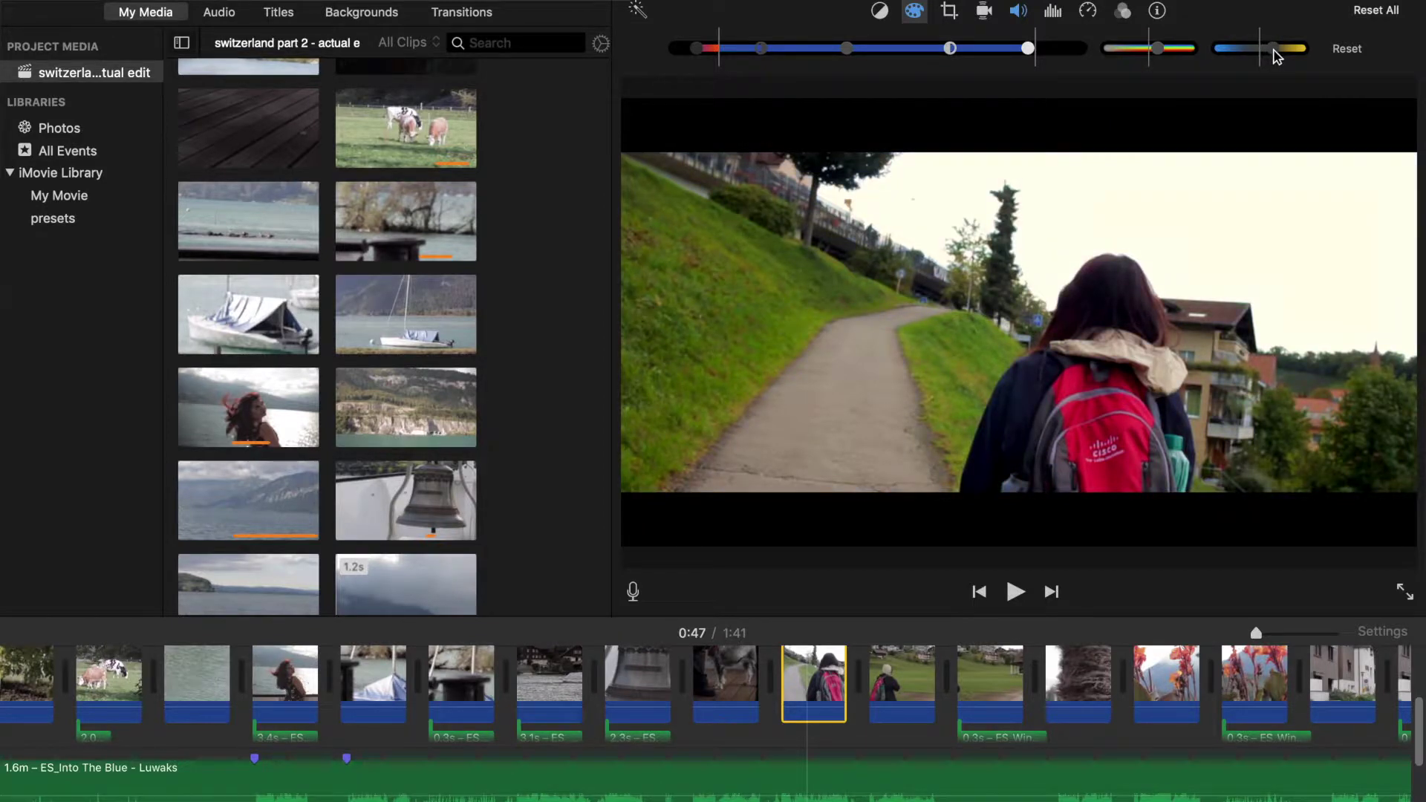
pyautogui.click(1350, 50)
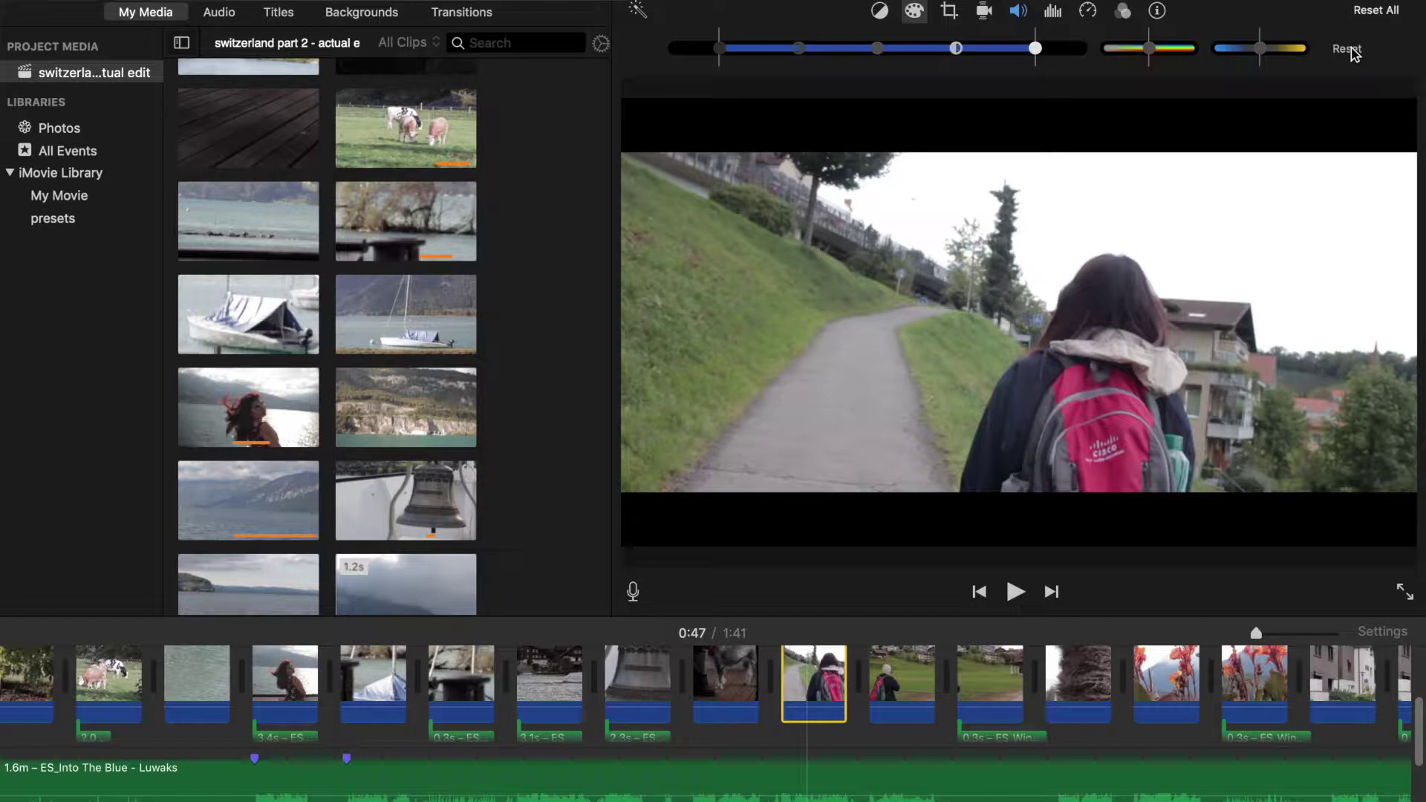
pyautogui.press('super+z')
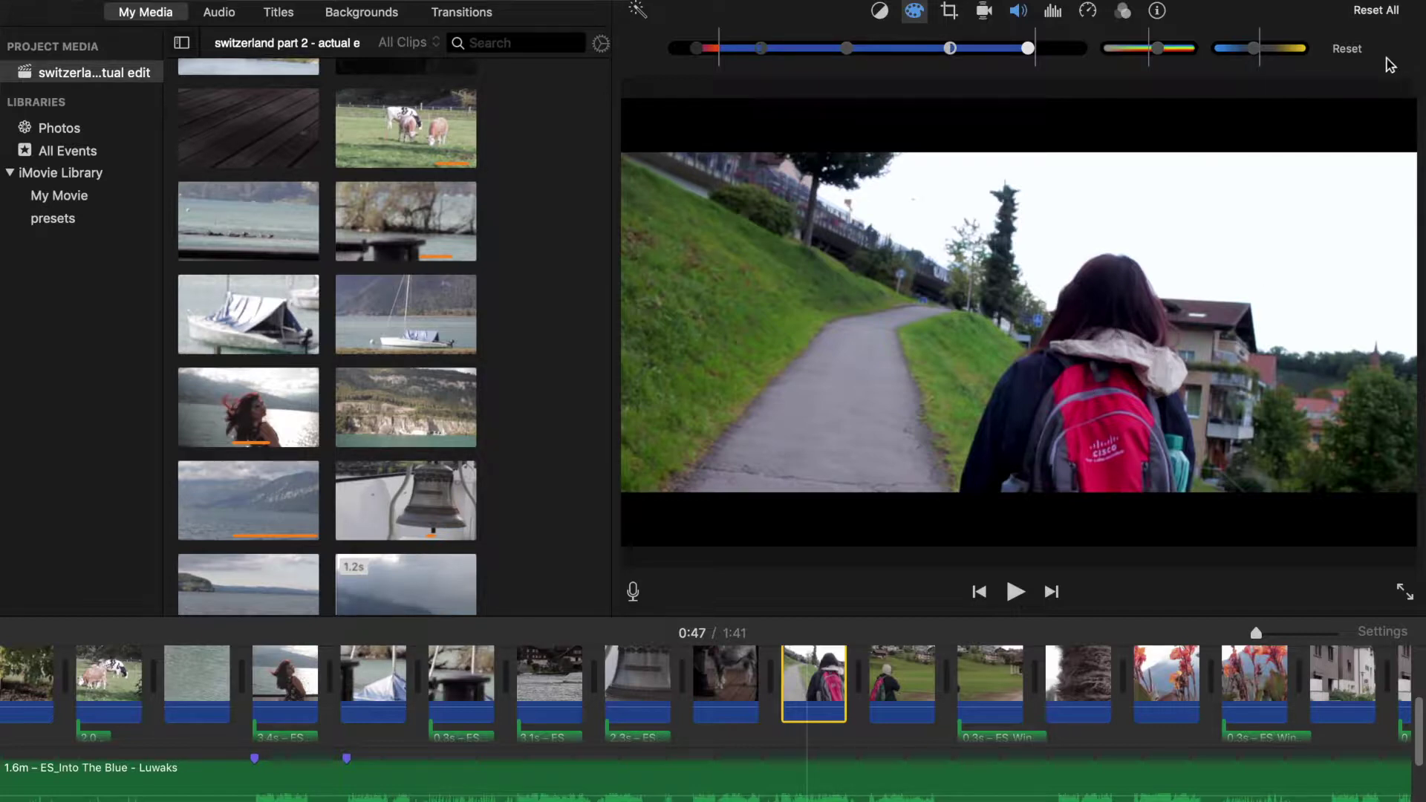
pyautogui.click(1364, 60)
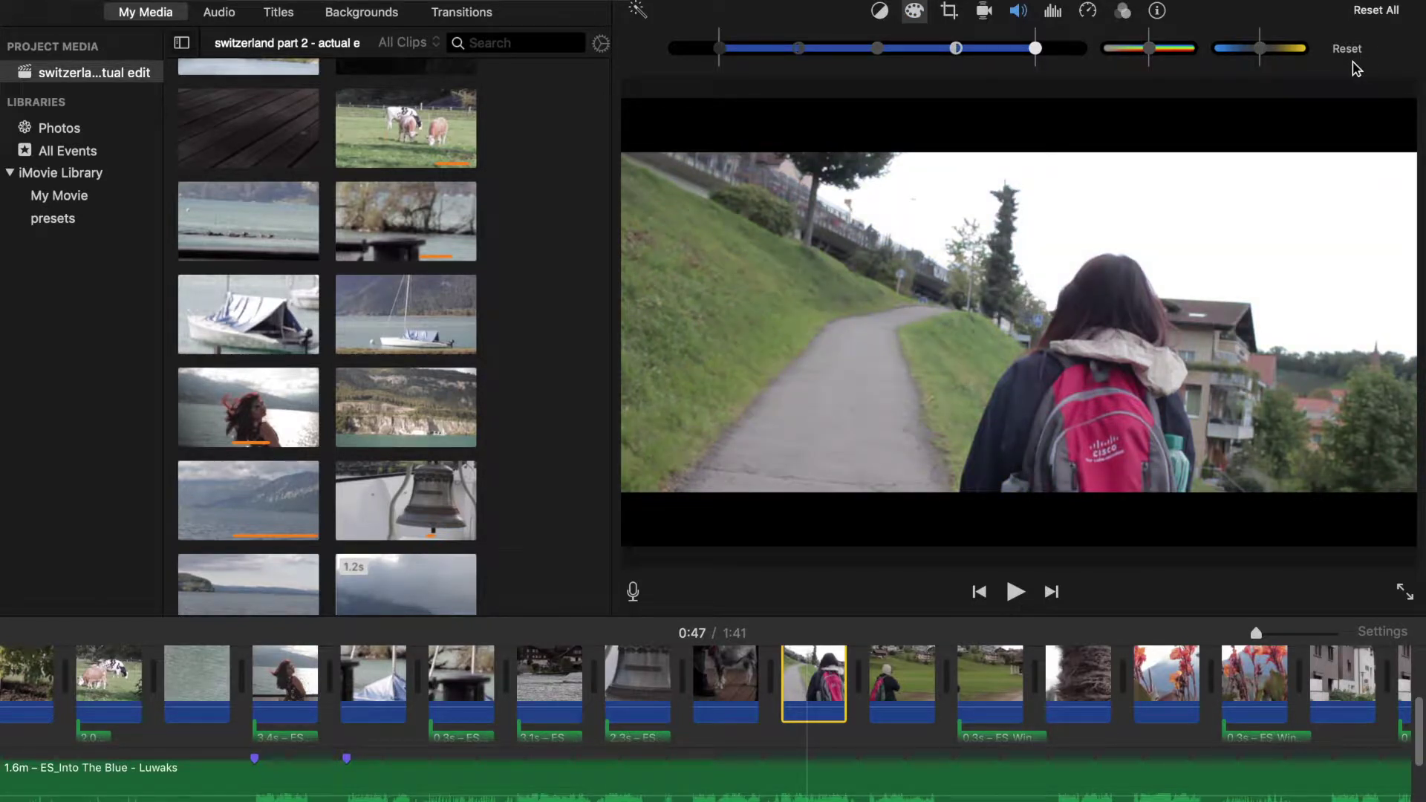
# - Restore the clip's colour grading and create a new empty movie project
pyautogui.press('super+z')
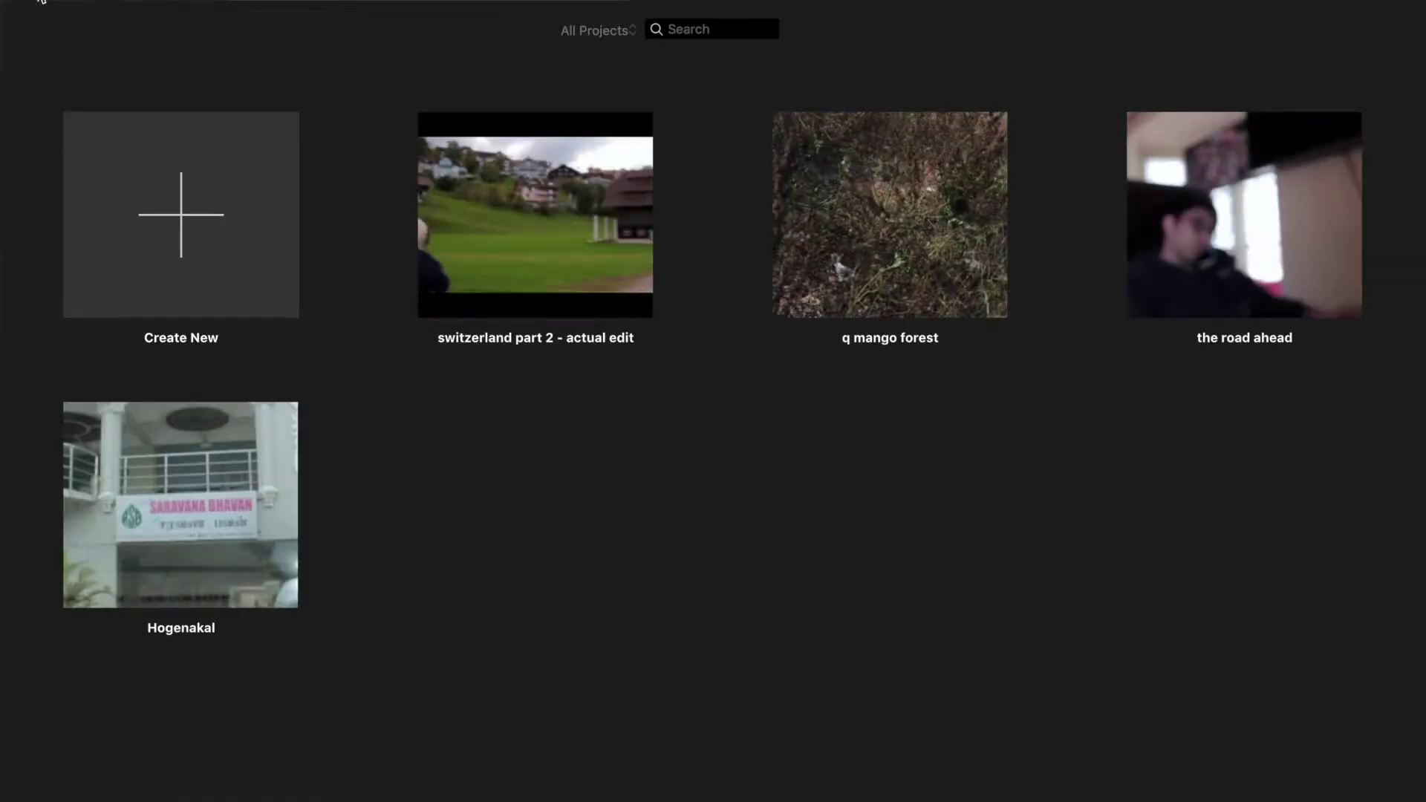
pyautogui.click(145, 216)
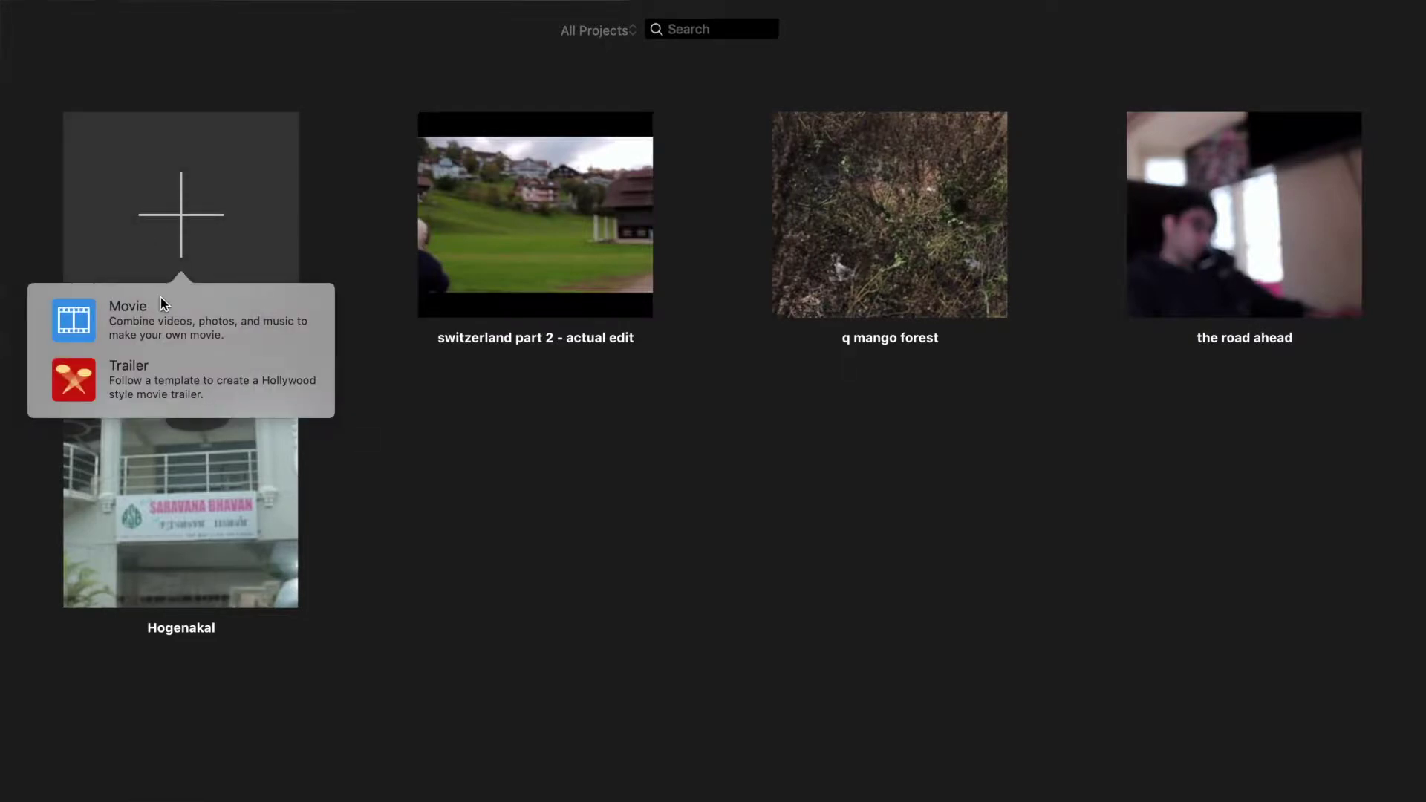
pyautogui.click(162, 300)
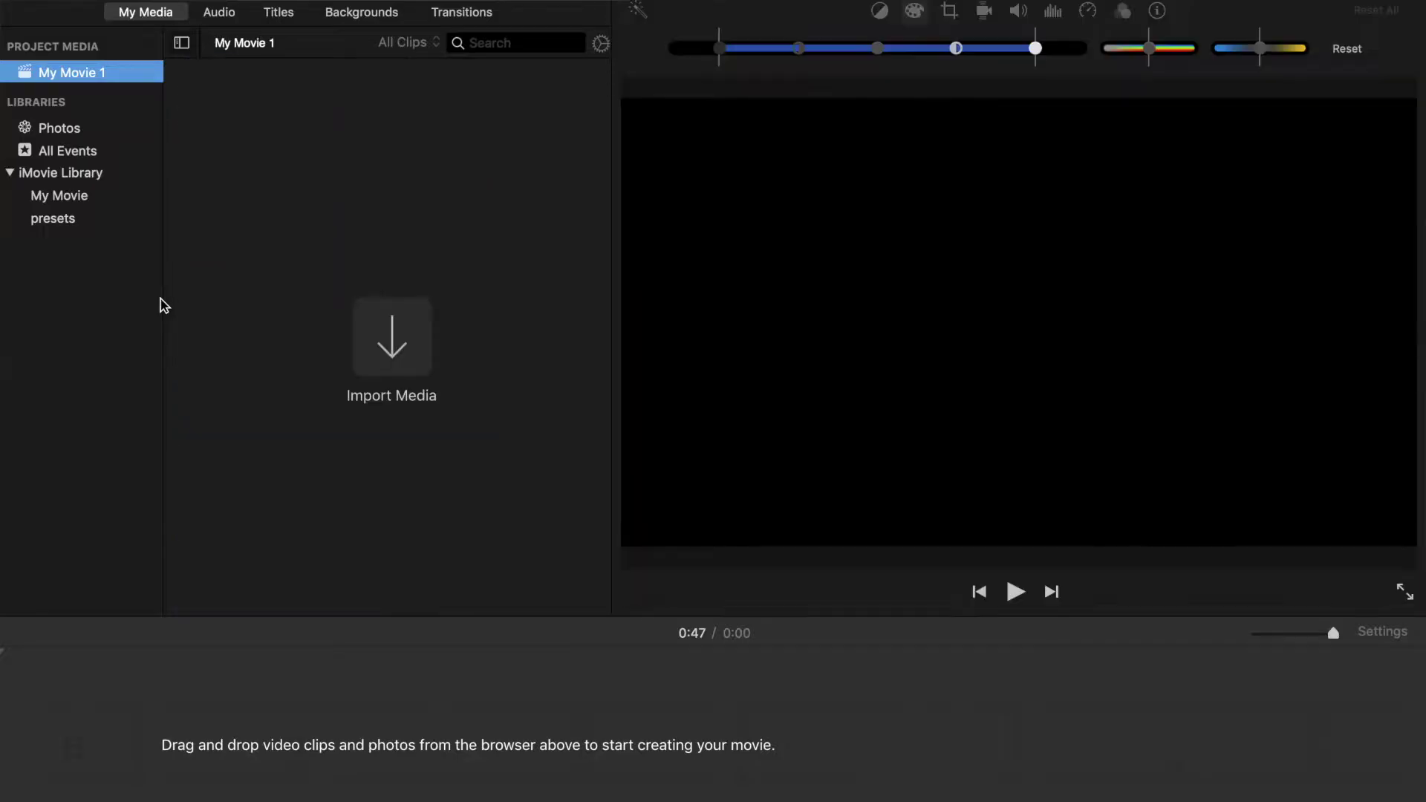
# - Copy the graded walking-path clip and open the empty My Movie 1 project
pyautogui.click(82, 10)
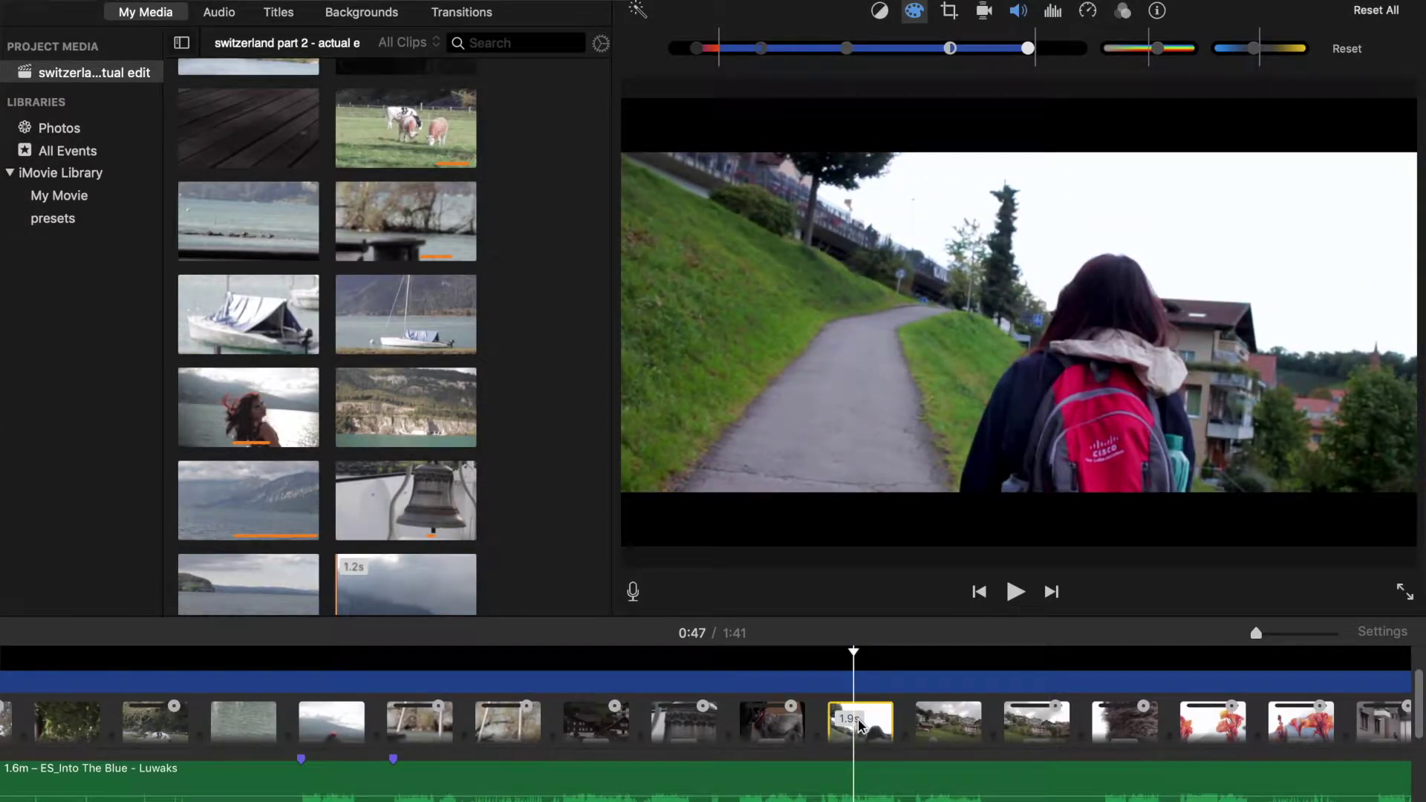
pyautogui.press('super+c')
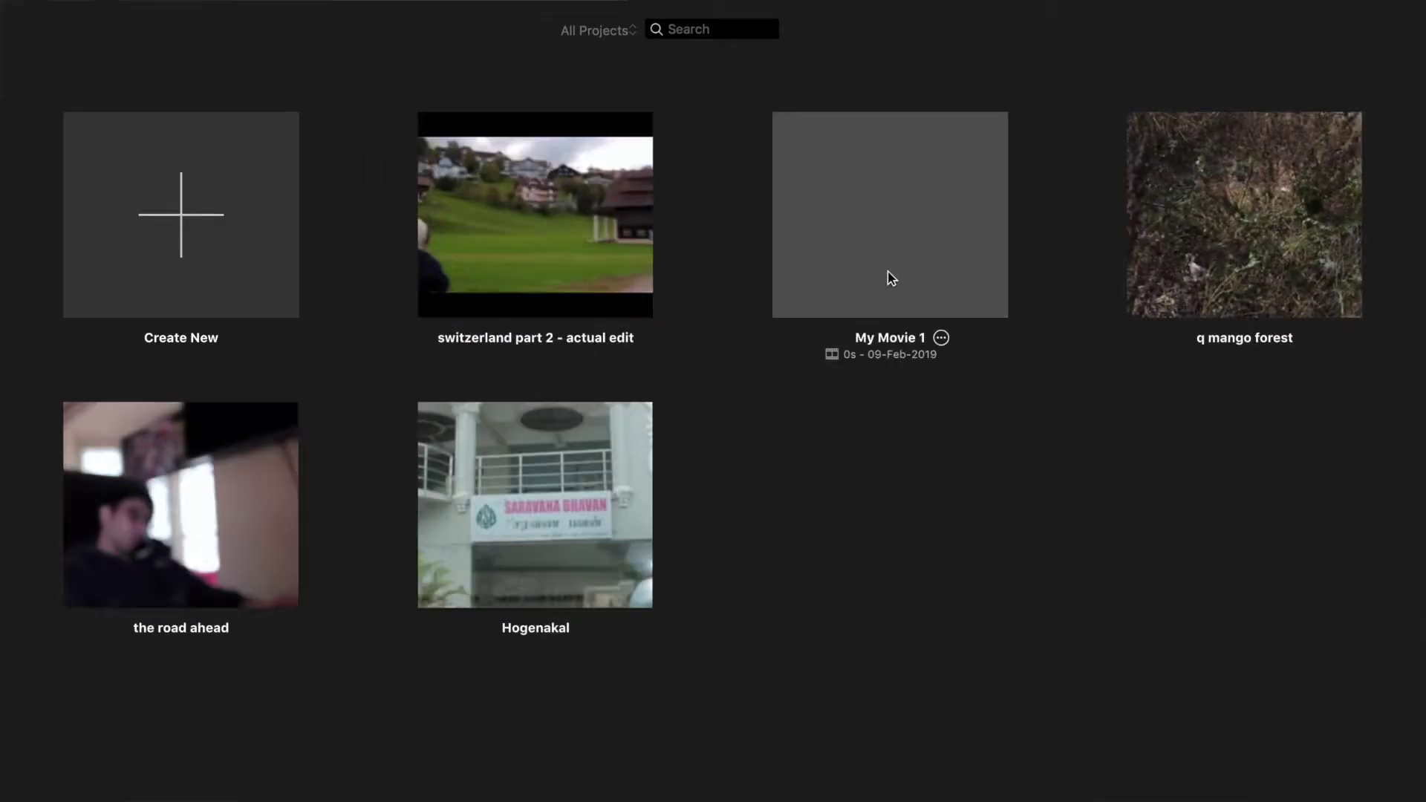
pyautogui.doubleClick(891, 277)
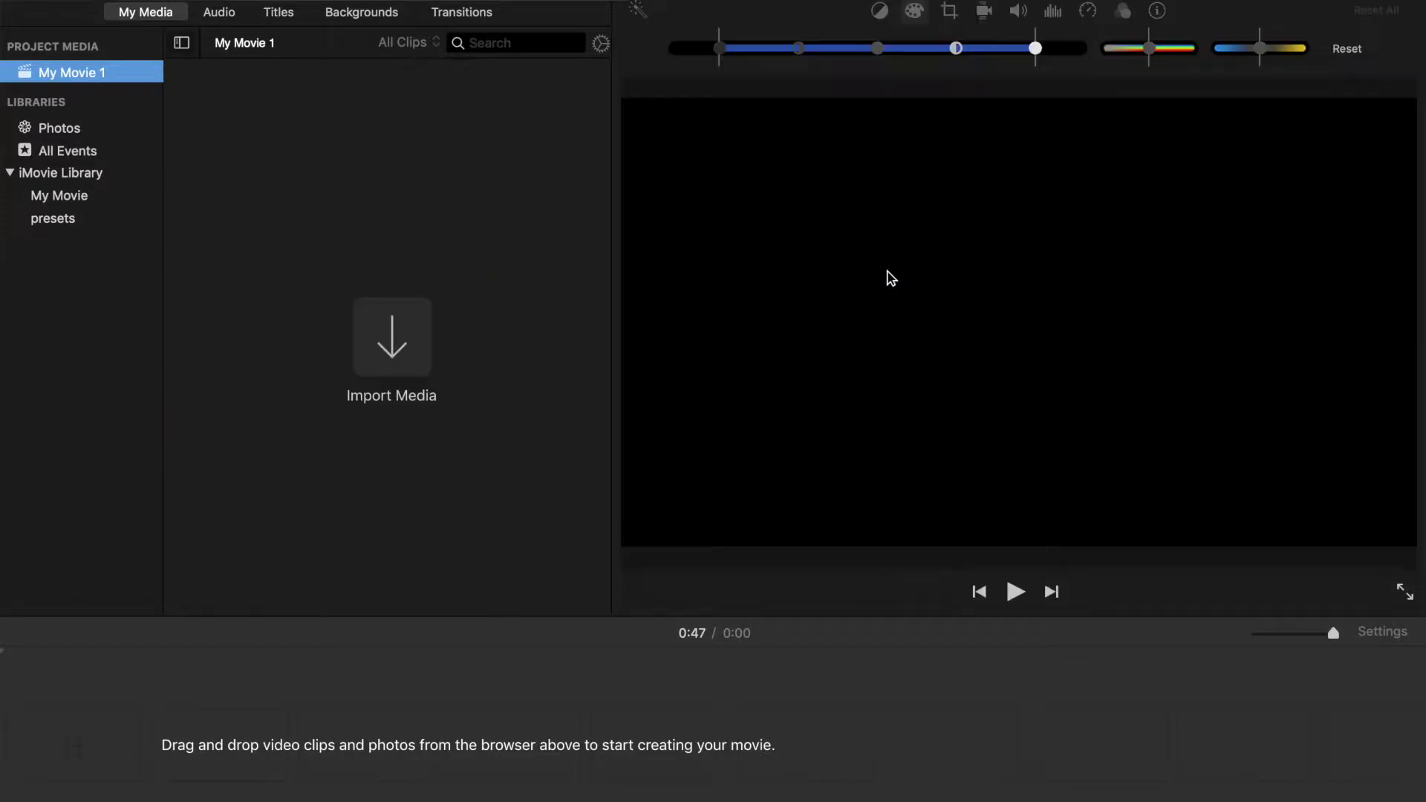
# - Paste the graded walking-path clip into the empty project, then open q mango forest
pyautogui.press('super+v')
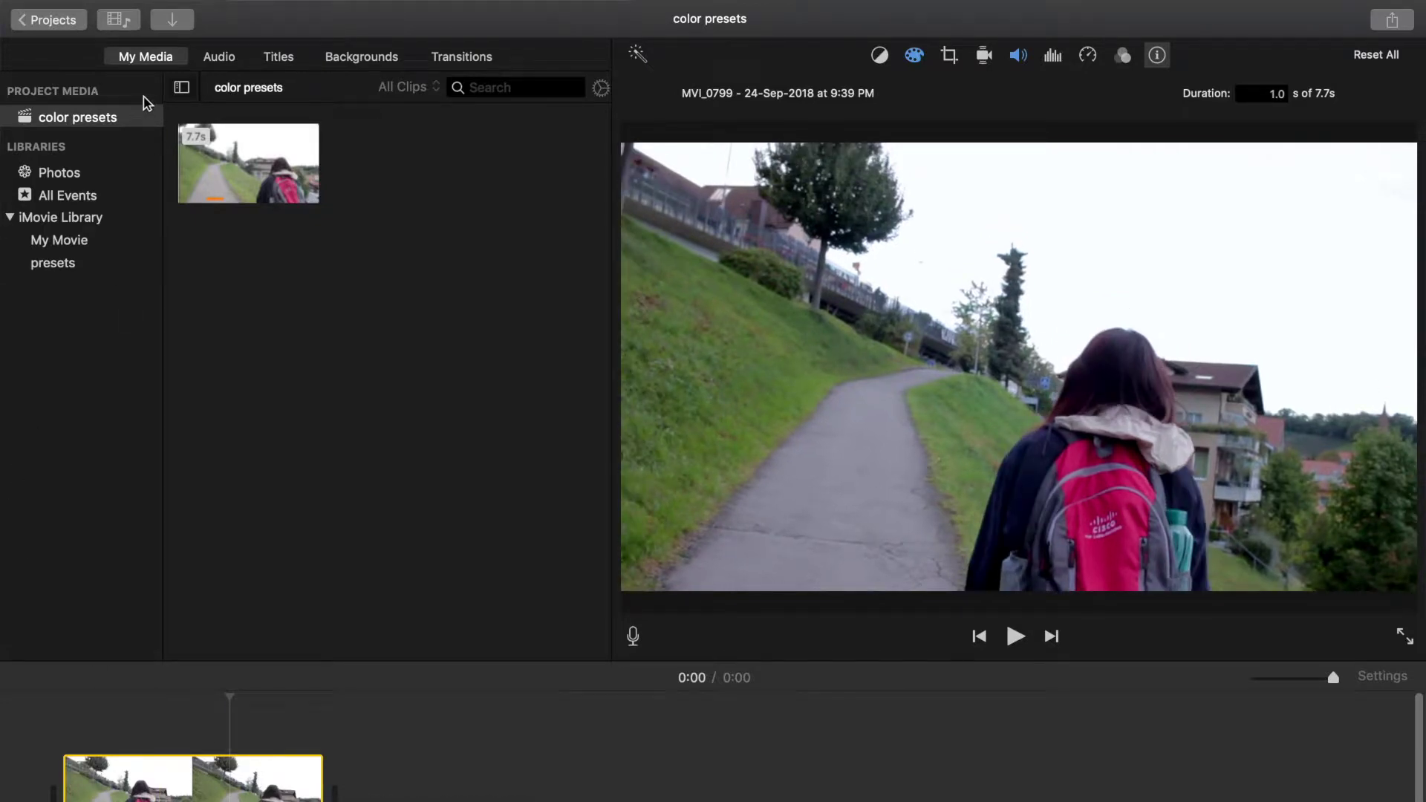
pyautogui.click(66, 21)
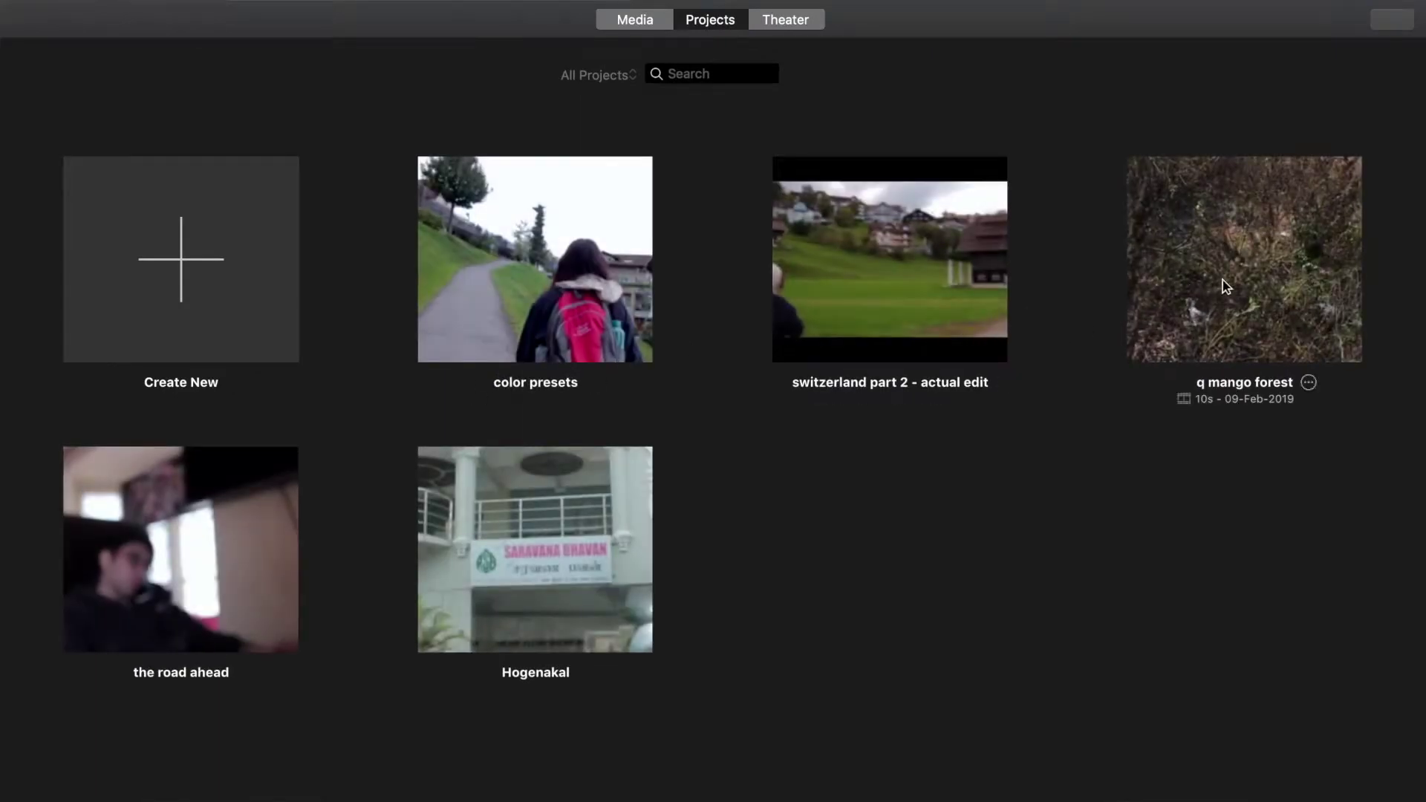
pyautogui.doubleClick(1226, 287)
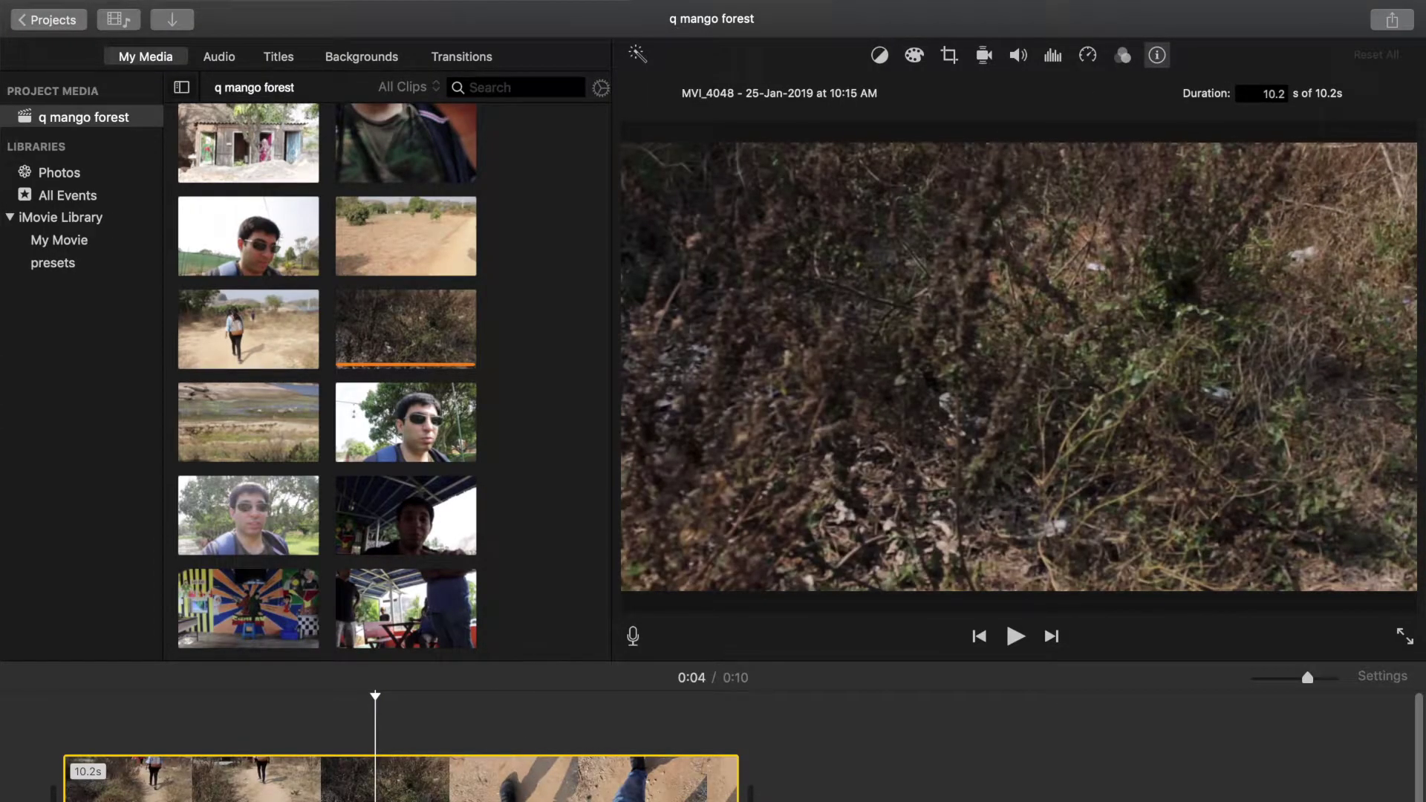
# - Preview q mango forest around 0:03, then reopen the color presets project
pyautogui.click(289, 780)
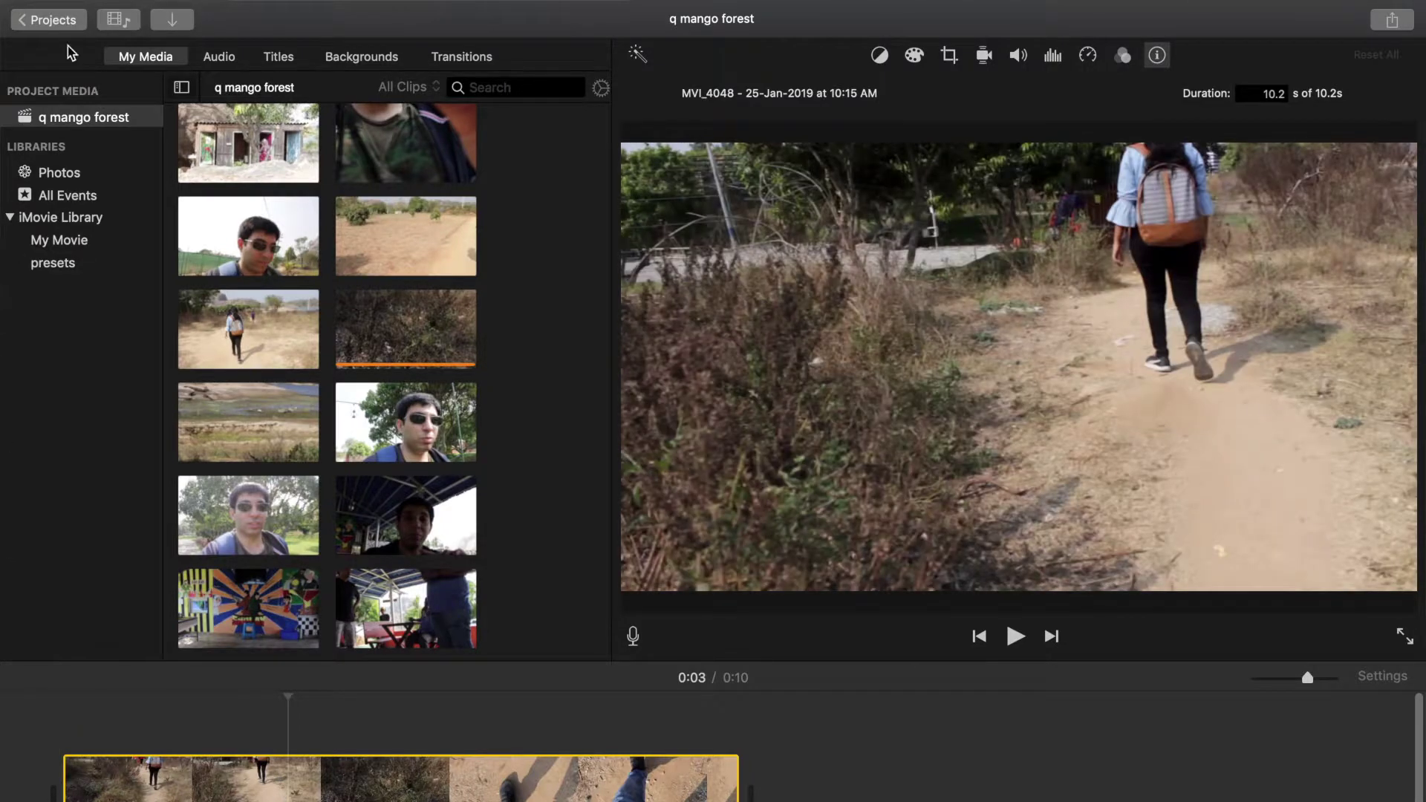
pyautogui.click(49, 19)
pyautogui.doubleClick(896, 312)
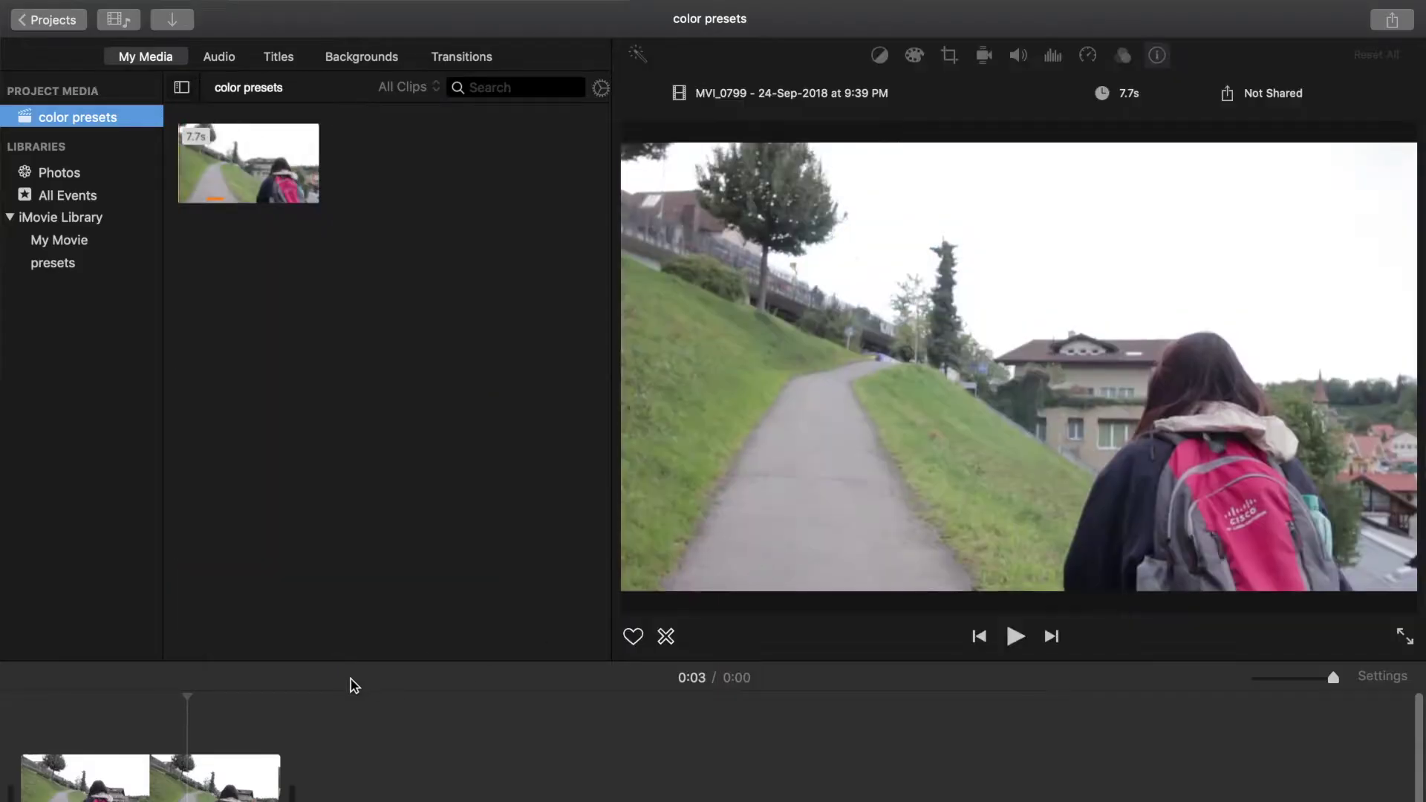
# - Copy the colour-graded clip from the color presets timeline
pyautogui.click(246, 790)
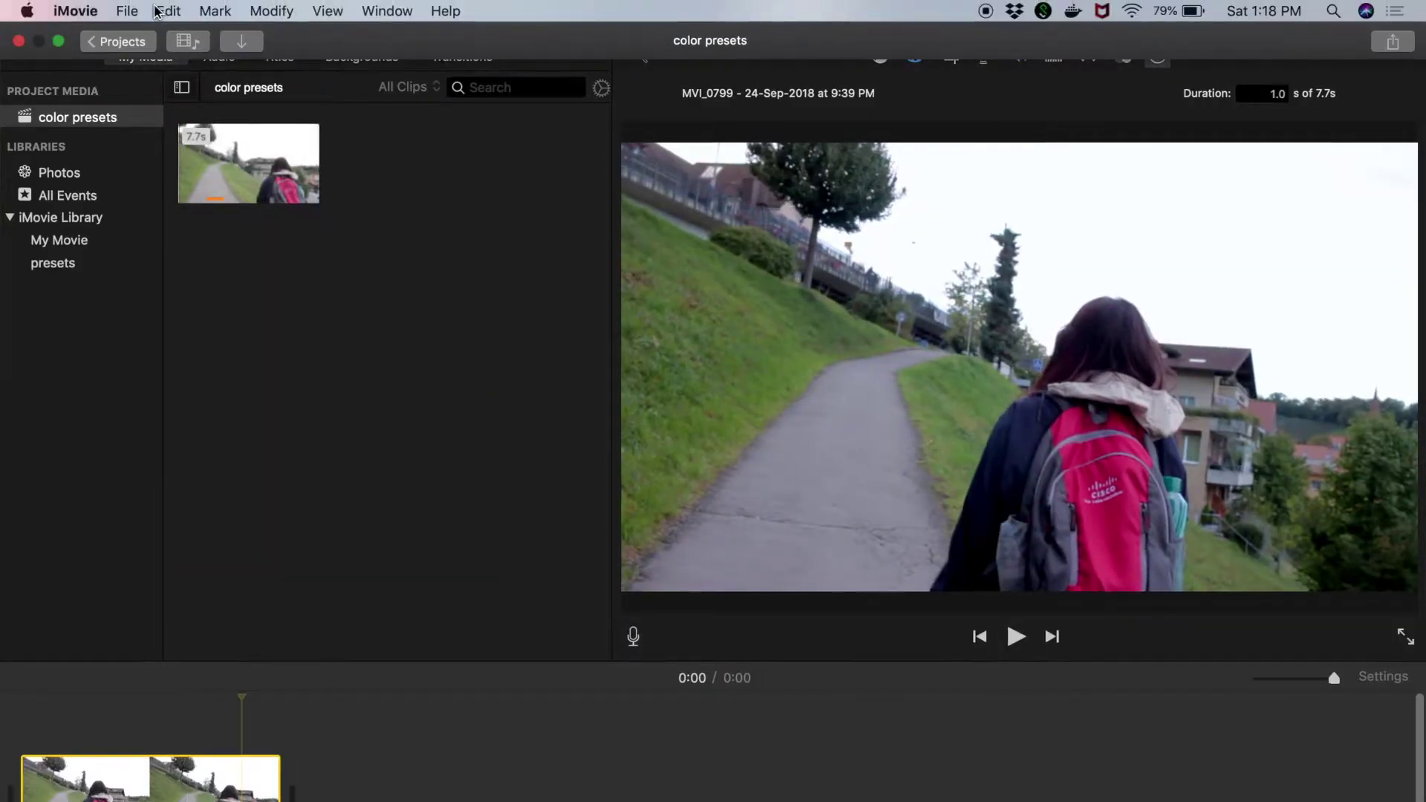
pyautogui.click(166, 10)
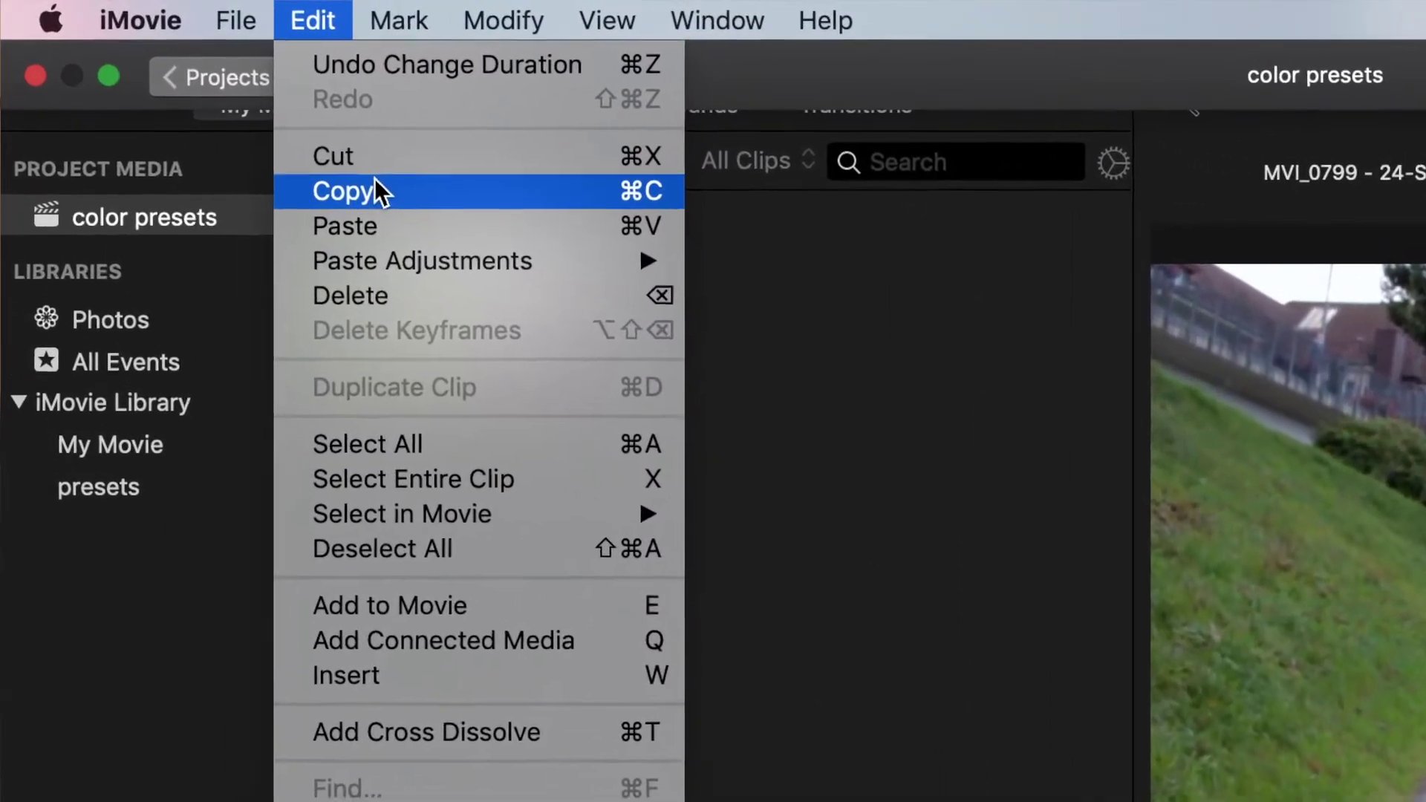
pyautogui.click(334, 169)
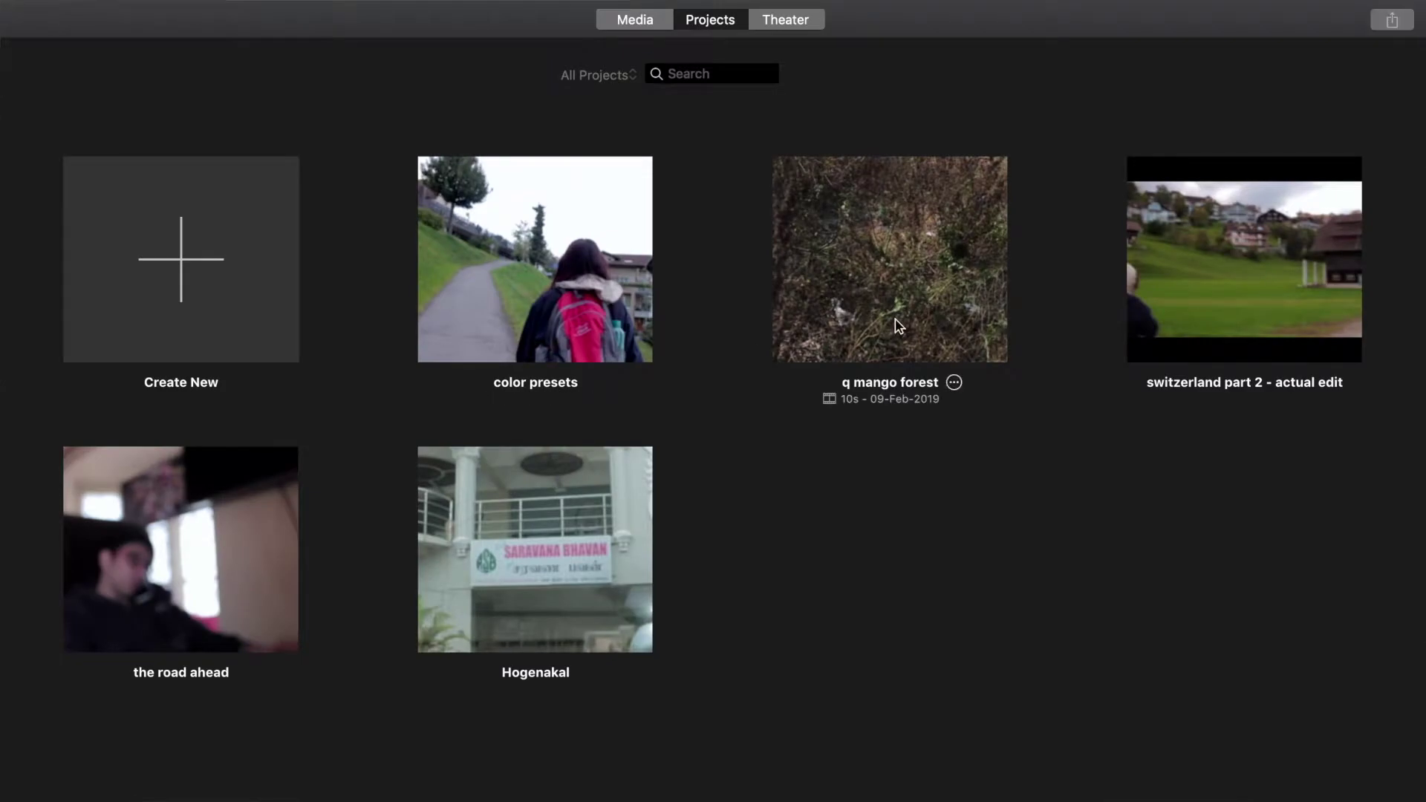
# - In q mango forest, add the lake clip and the 20.8s car clip to the timeline
pyautogui.doubleClick(899, 327)
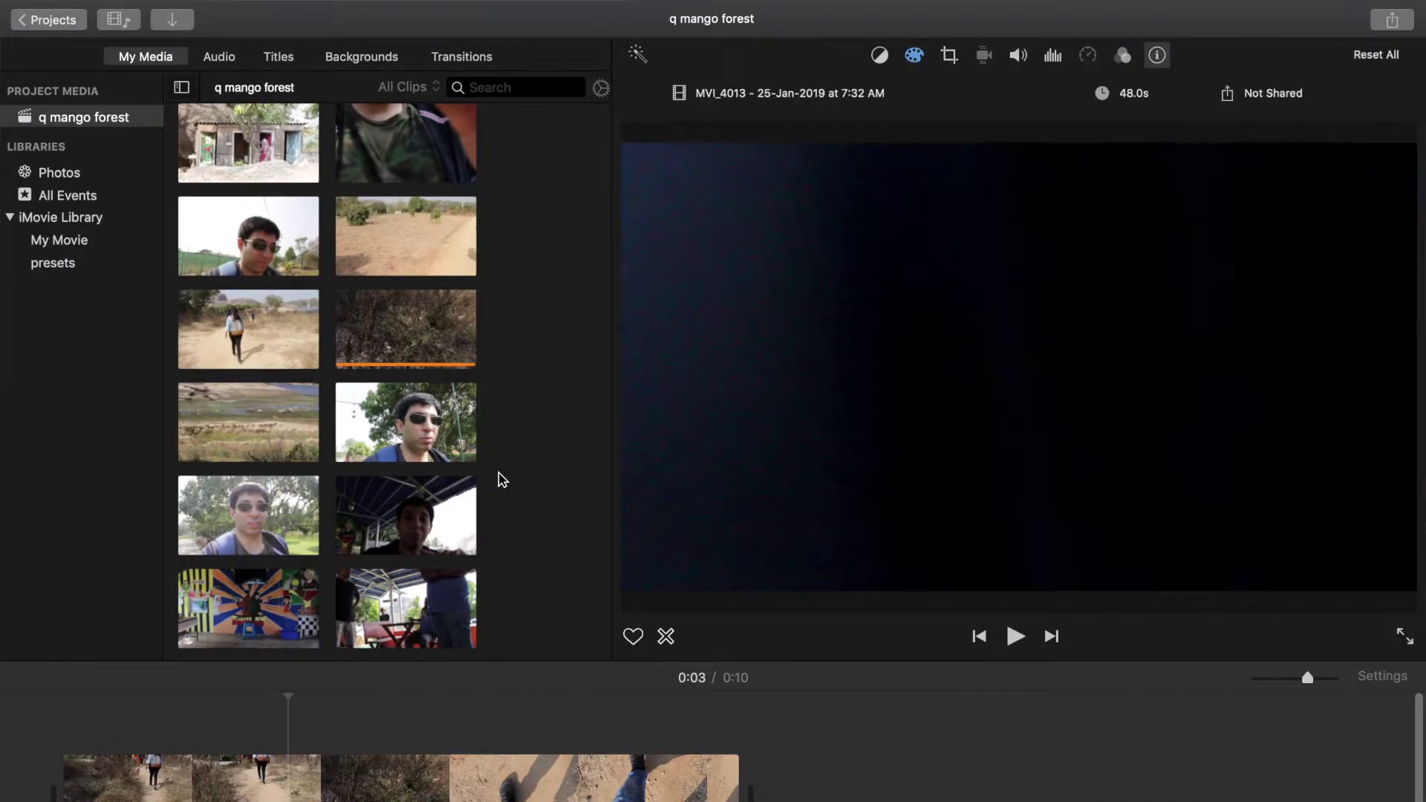
pyautogui.scroll(-4, 503, 479)
pyautogui.moveTo(283, 284); pyautogui.dragTo(885, 773)
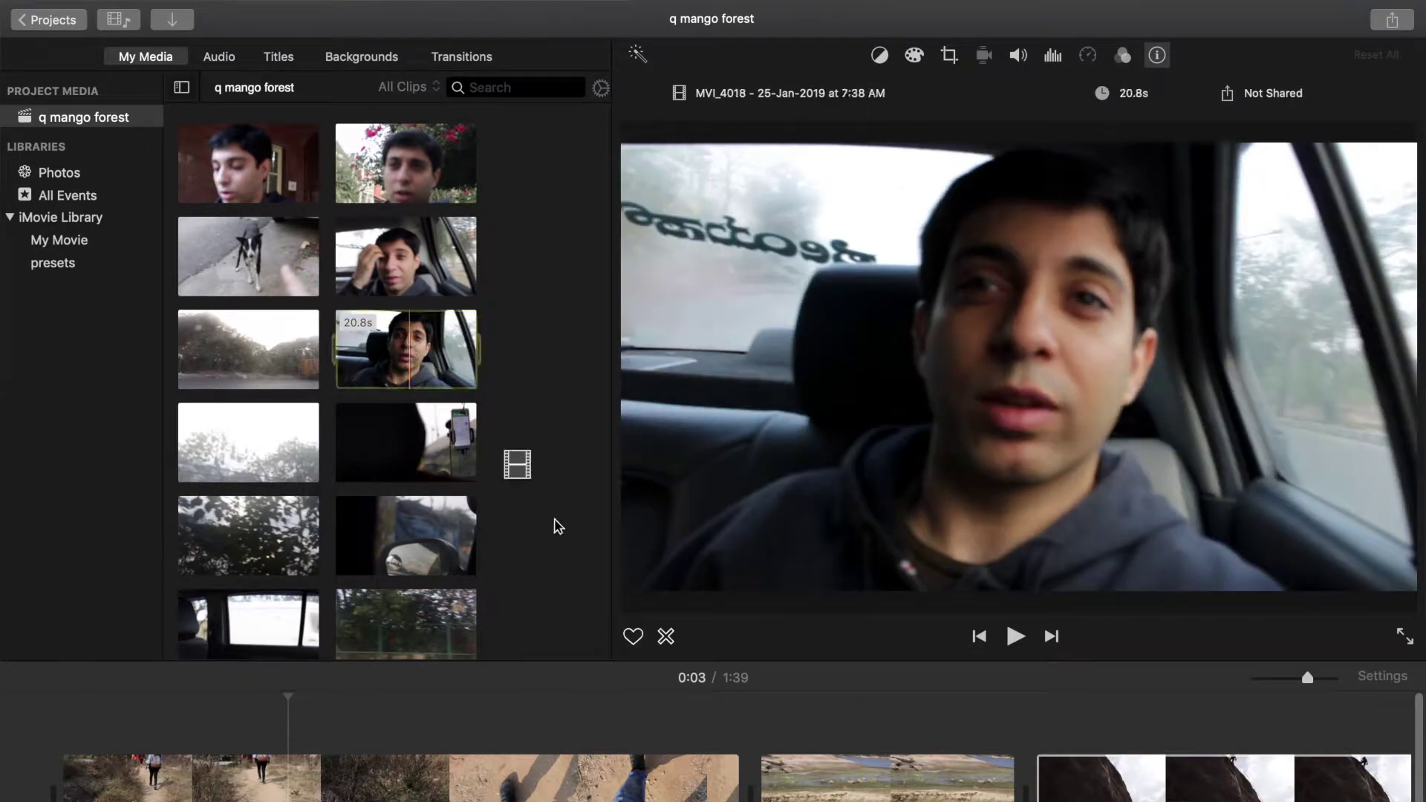
pyautogui.moveTo(406, 349); pyautogui.dragTo(752, 784)
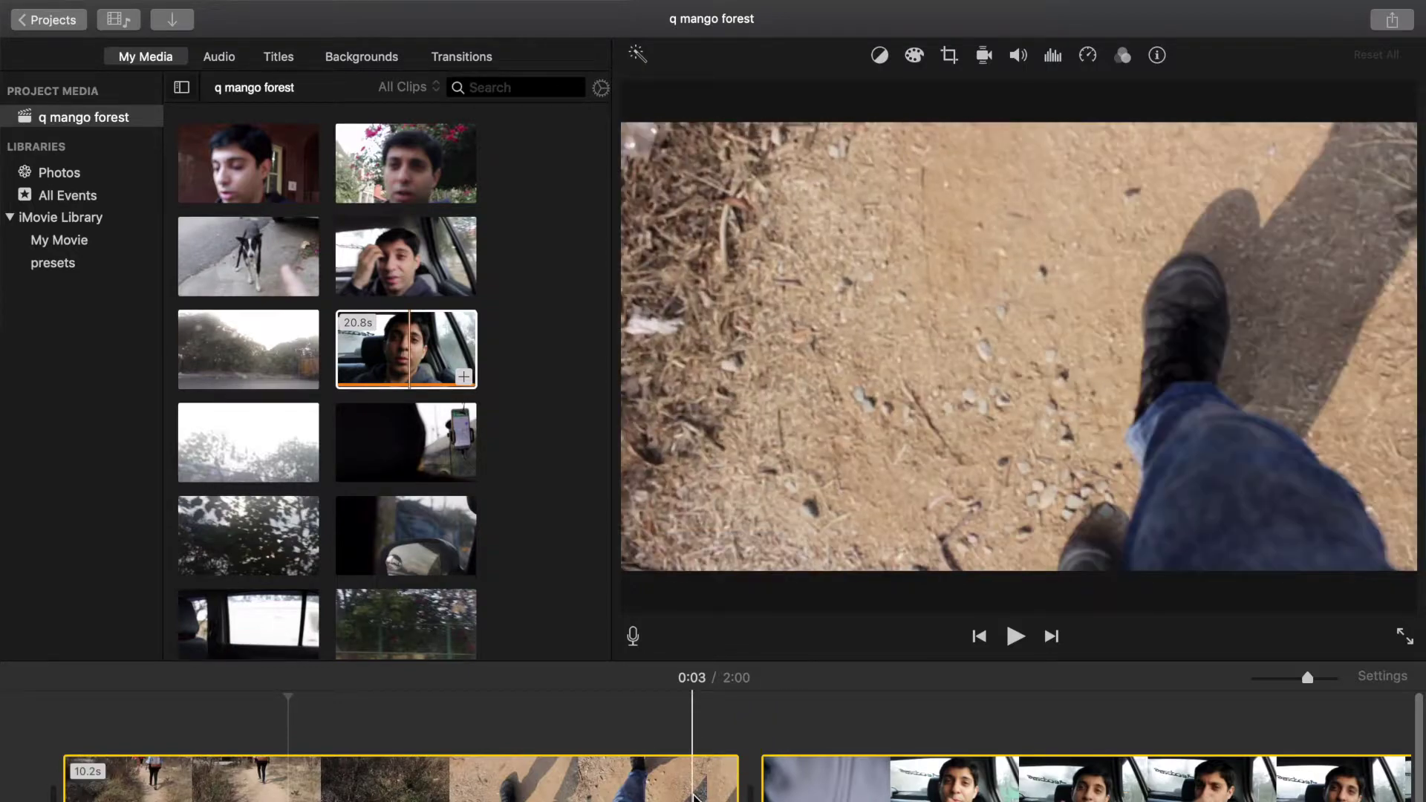
# - Paste only the copied Color Correction adjustments onto the clips
pyautogui.click(166, 11)
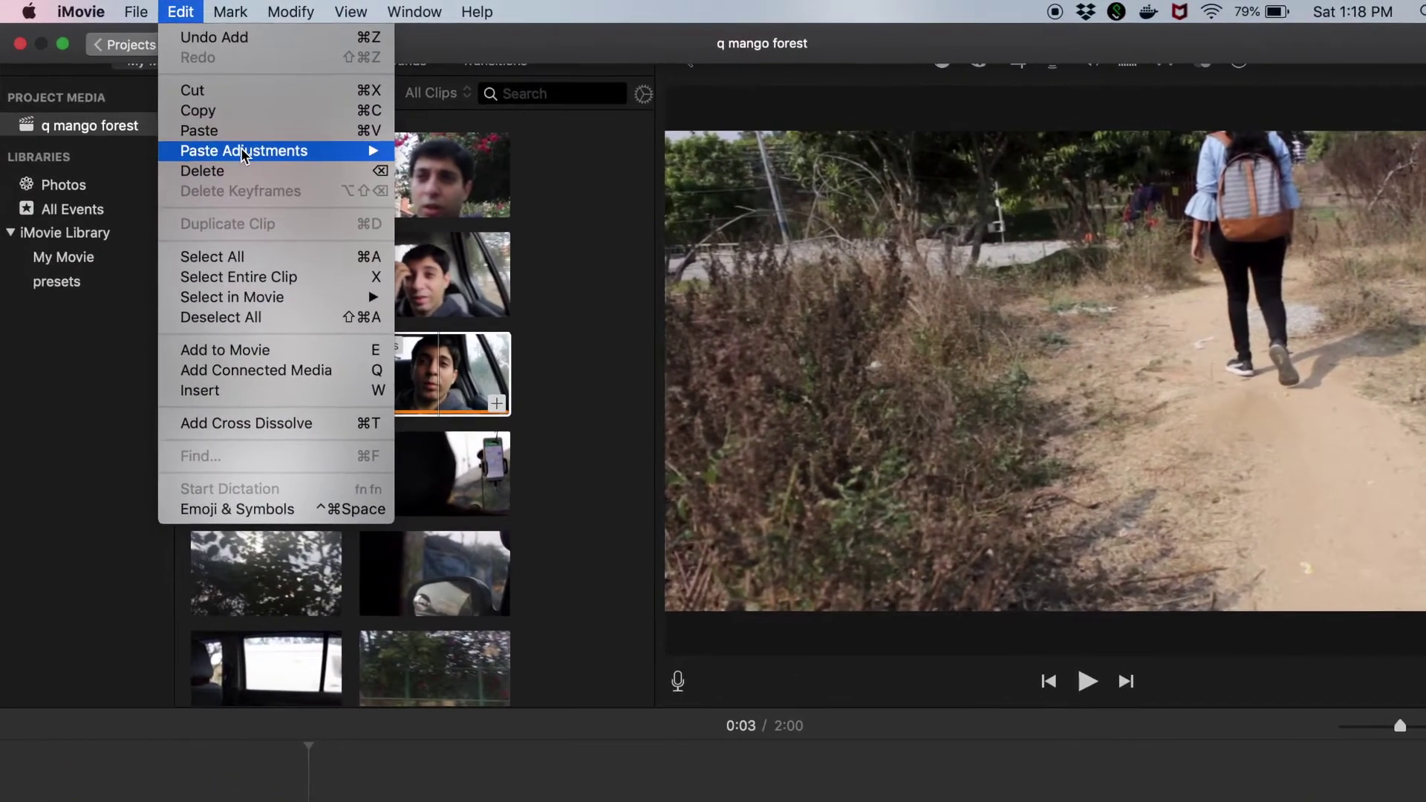
pyautogui.moveTo(245, 153)
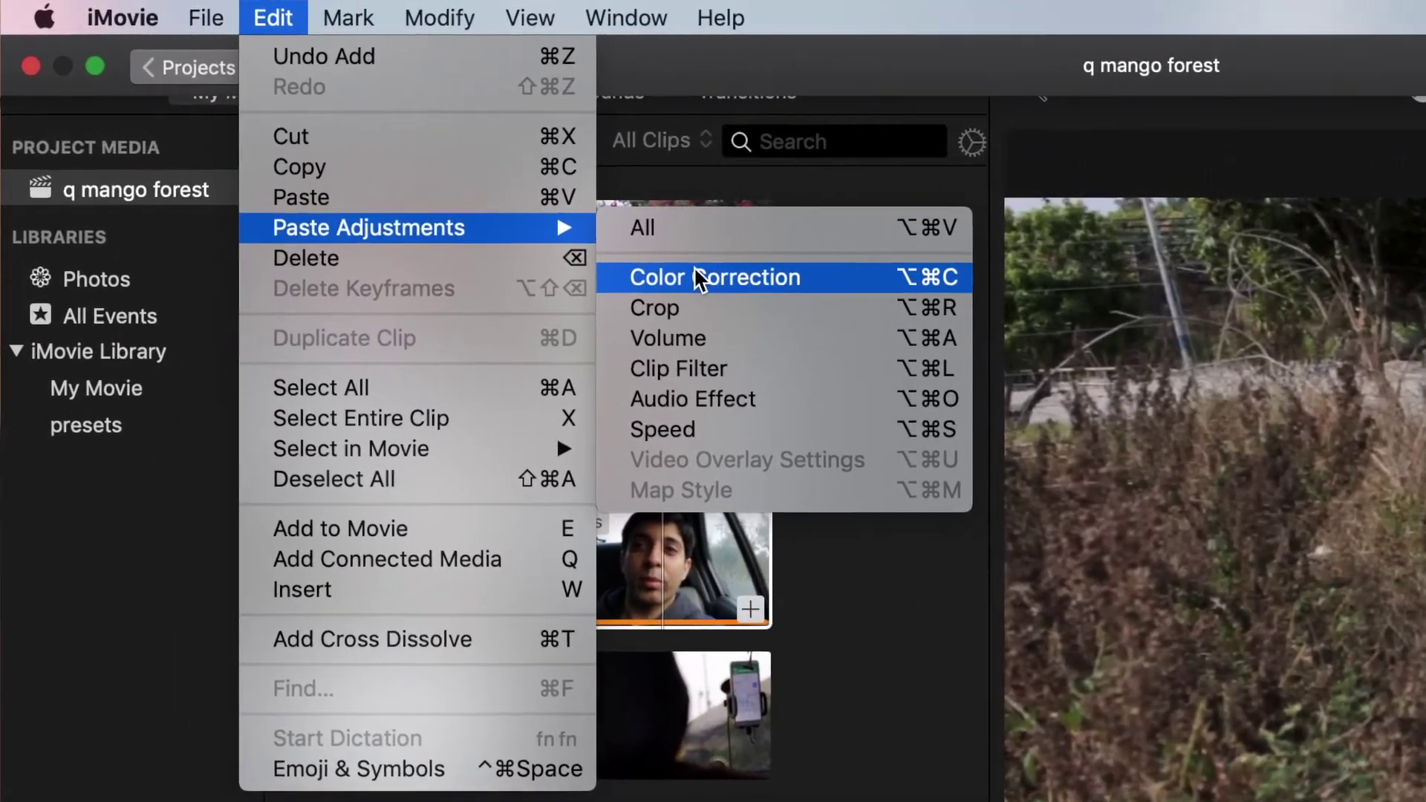
pyautogui.click(697, 278)
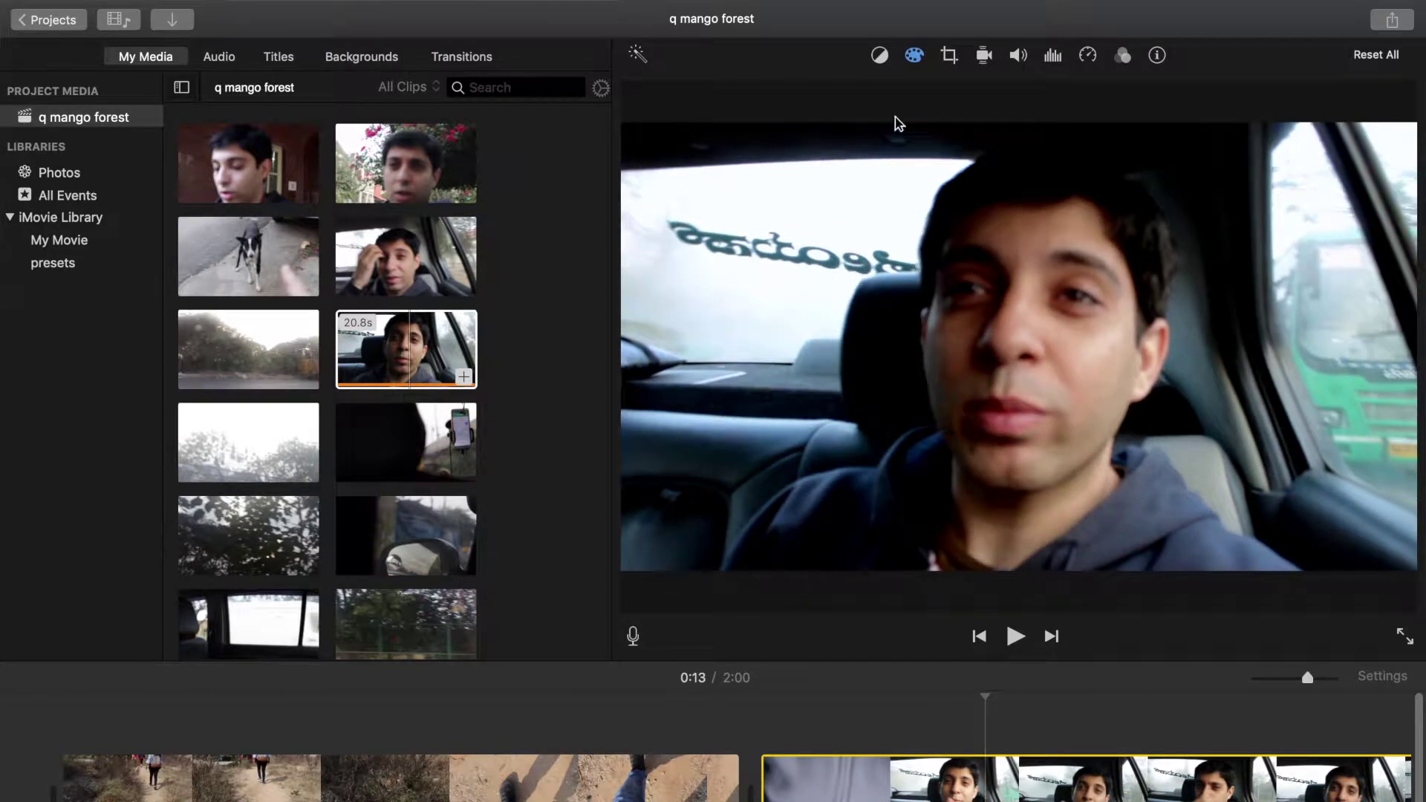
# - Show the colour correction sliders and preview the car clip's pasted colour
pyautogui.click(918, 53)
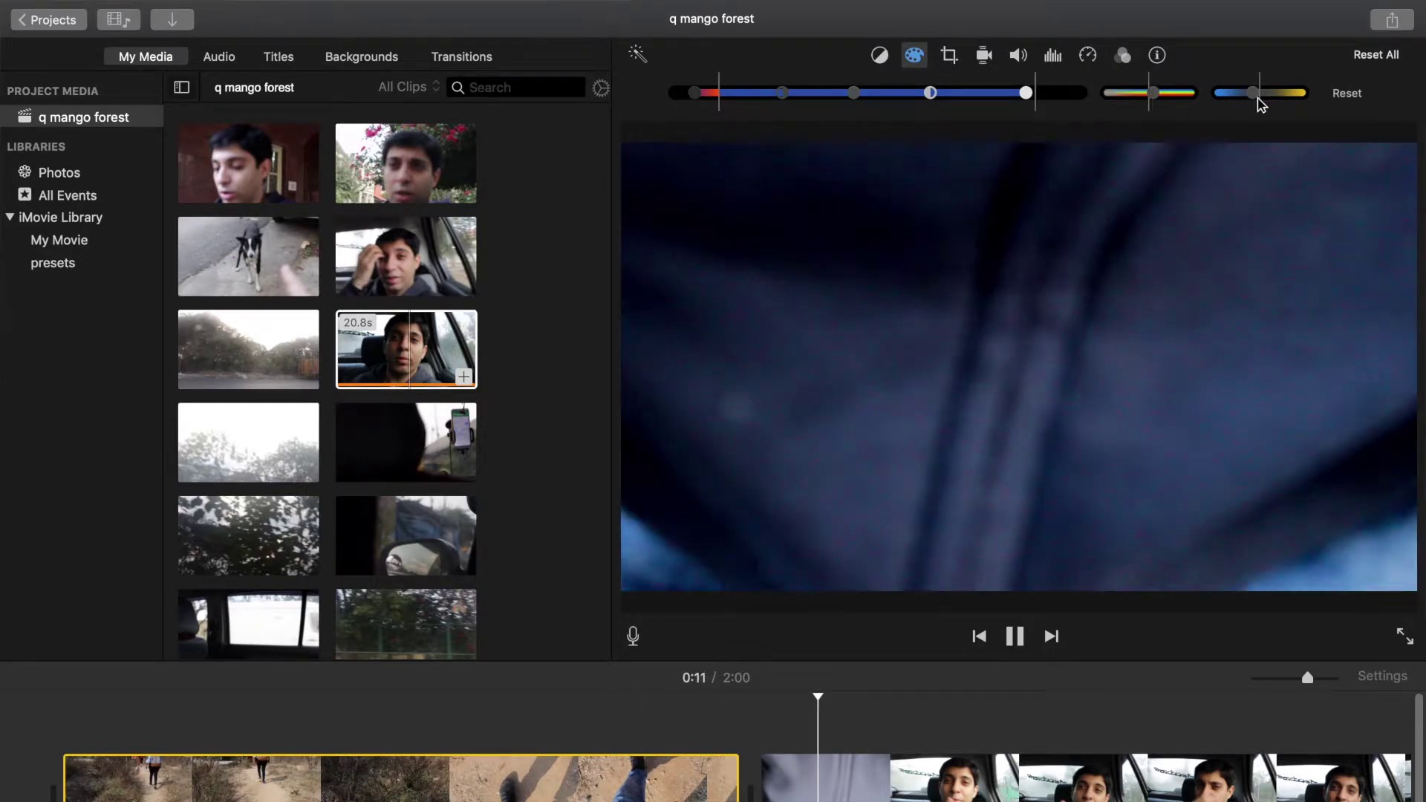
pyautogui.click(1031, 789)
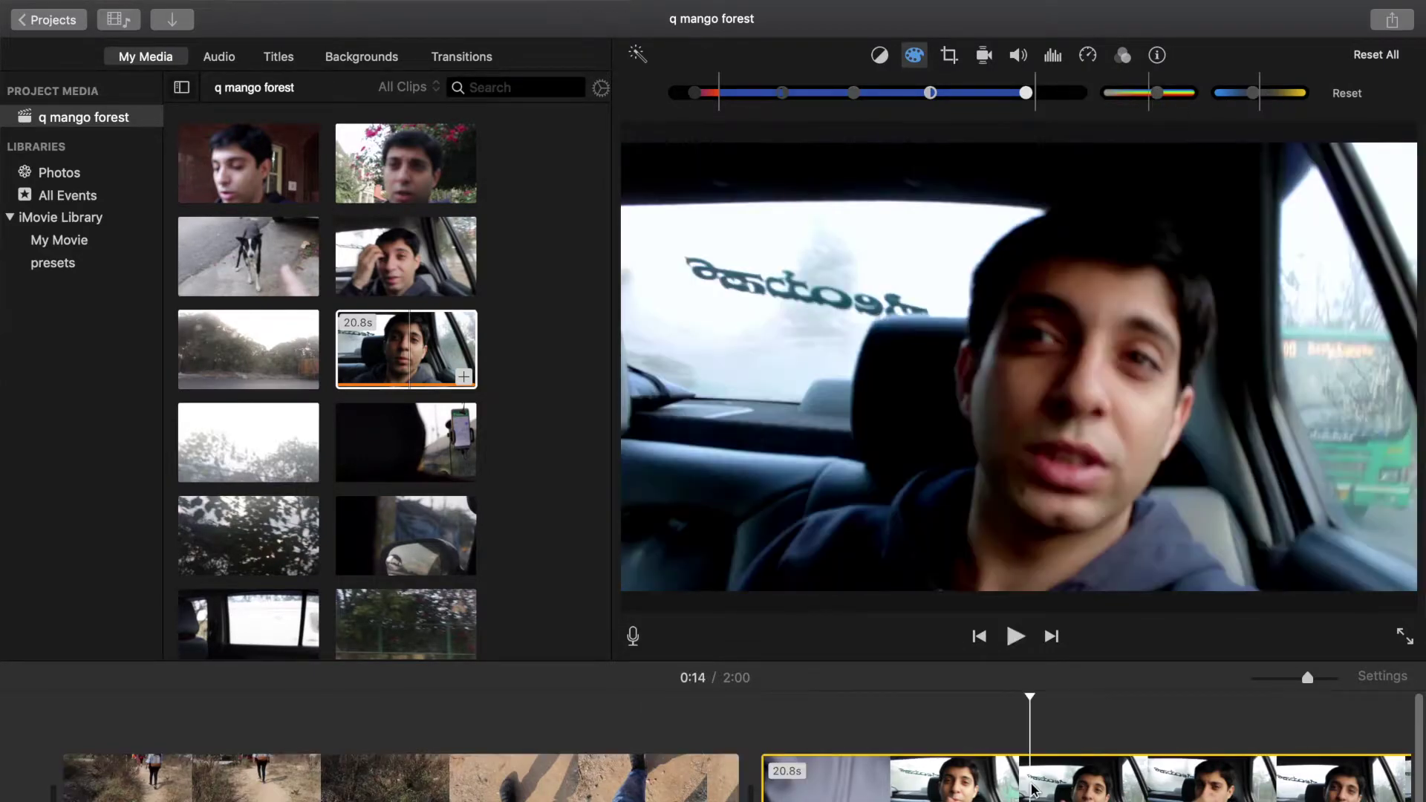
pyautogui.click(1141, 789)
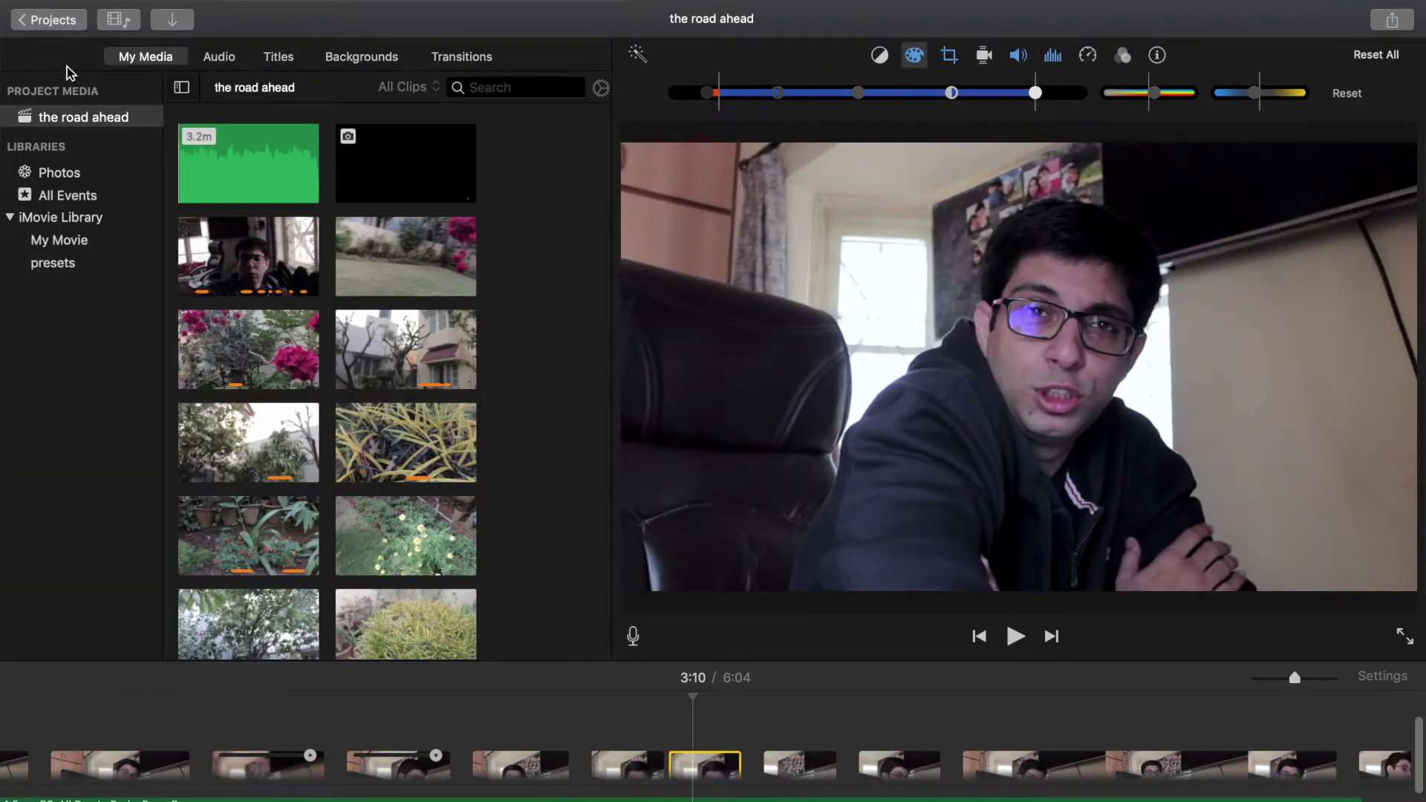
# - Go back to the project list and reopen color presets
pyautogui.click(64, 22)
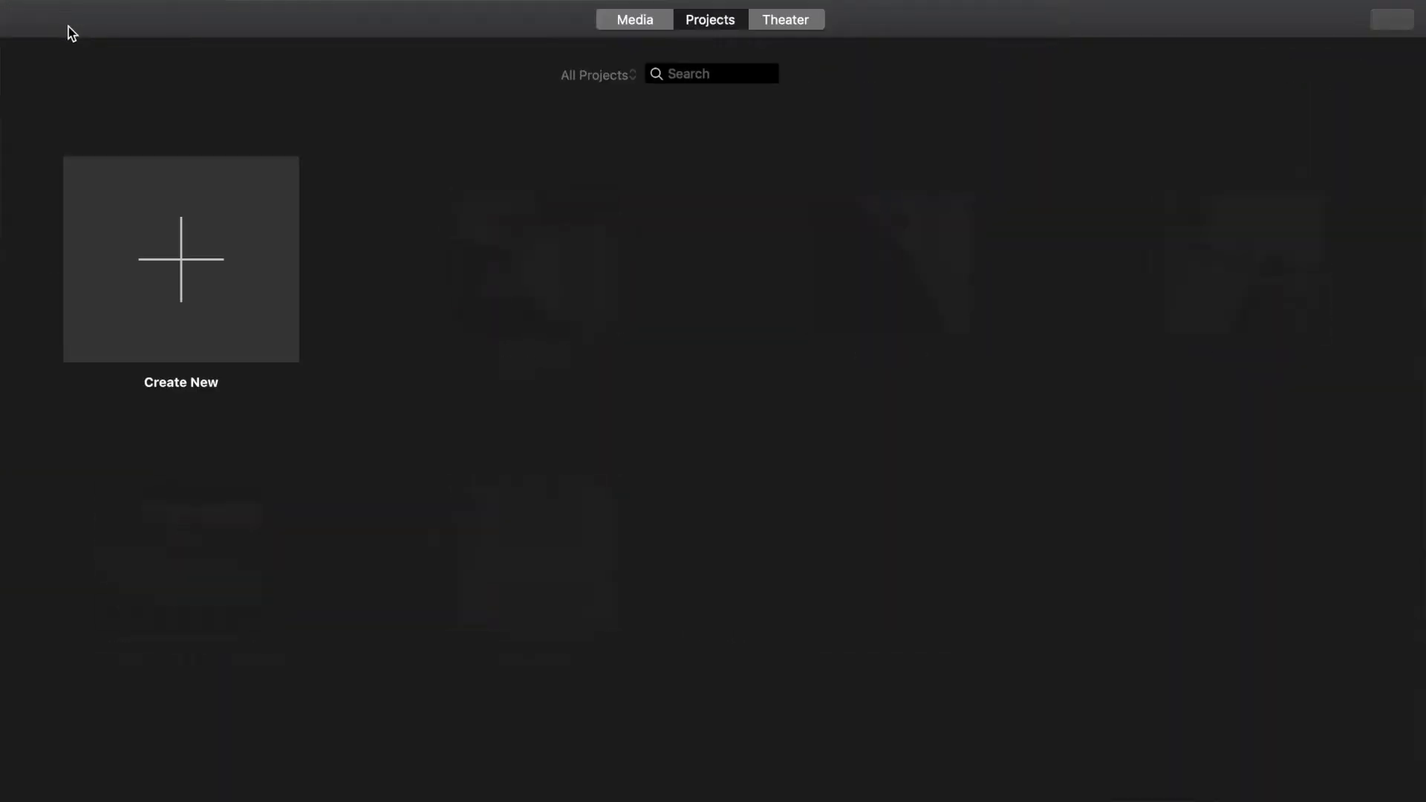
pyautogui.doubleClick(1139, 326)
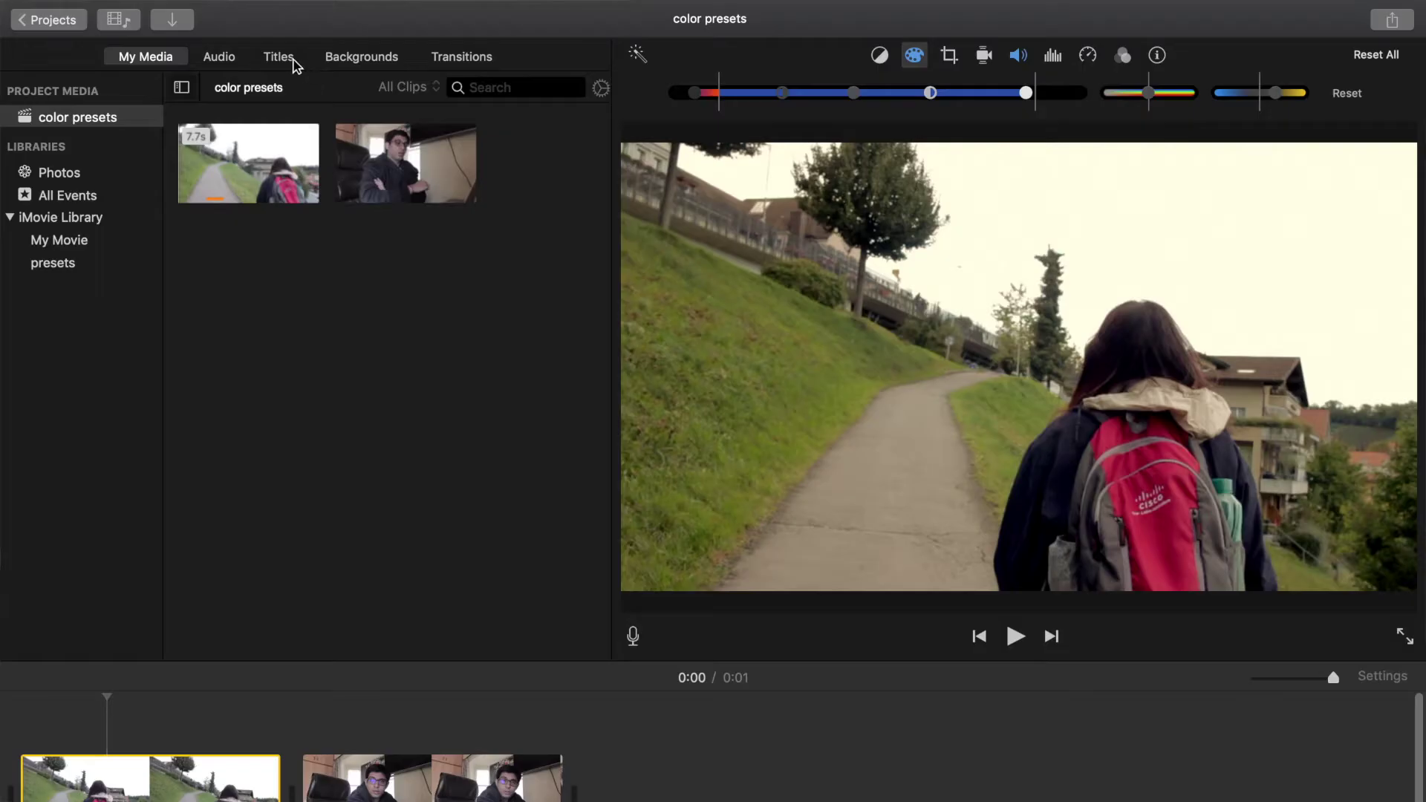
# - Add an Expand title reading 'Warm nature tones' over the first clip
pyautogui.click(279, 57)
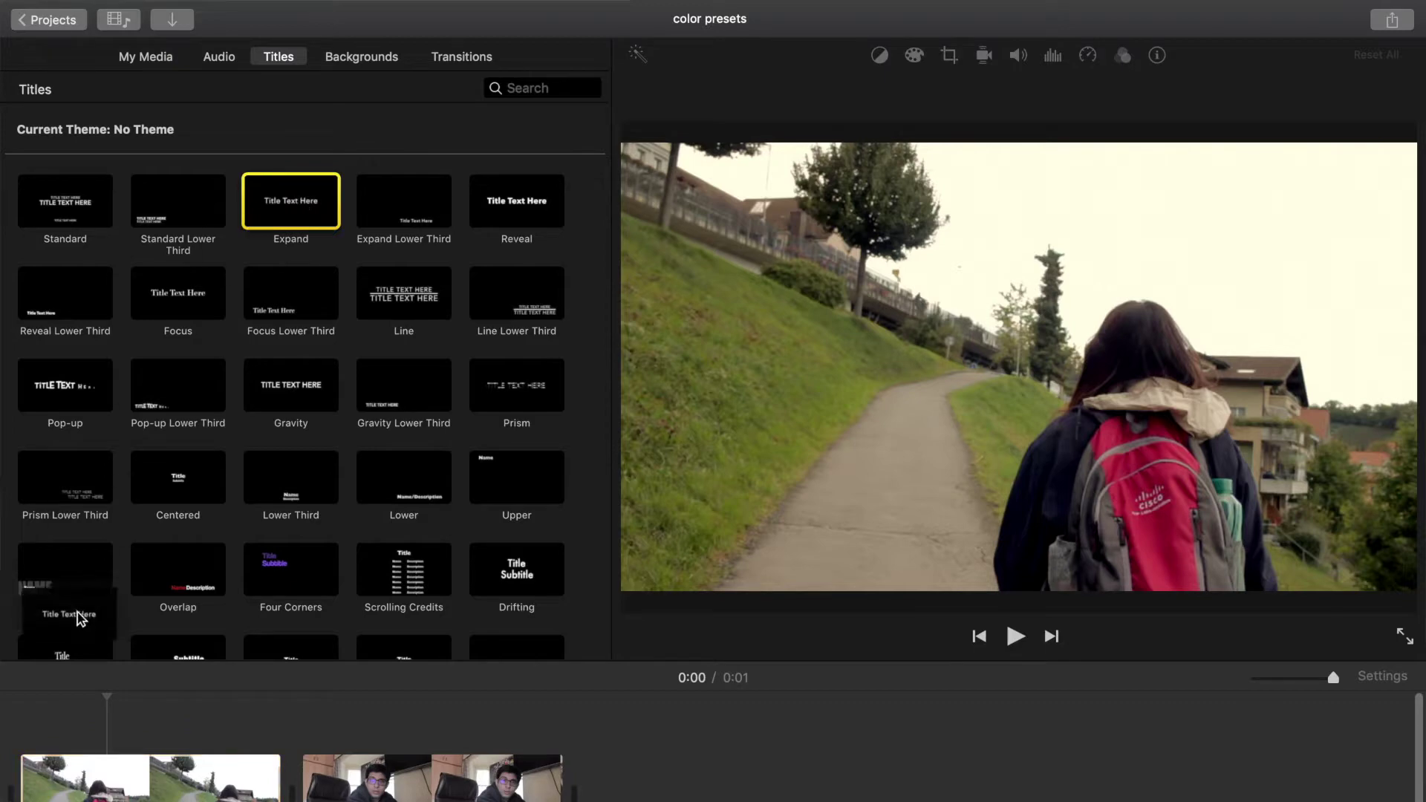
pyautogui.moveTo(85, 701); pyautogui.dragTo(84, 734)
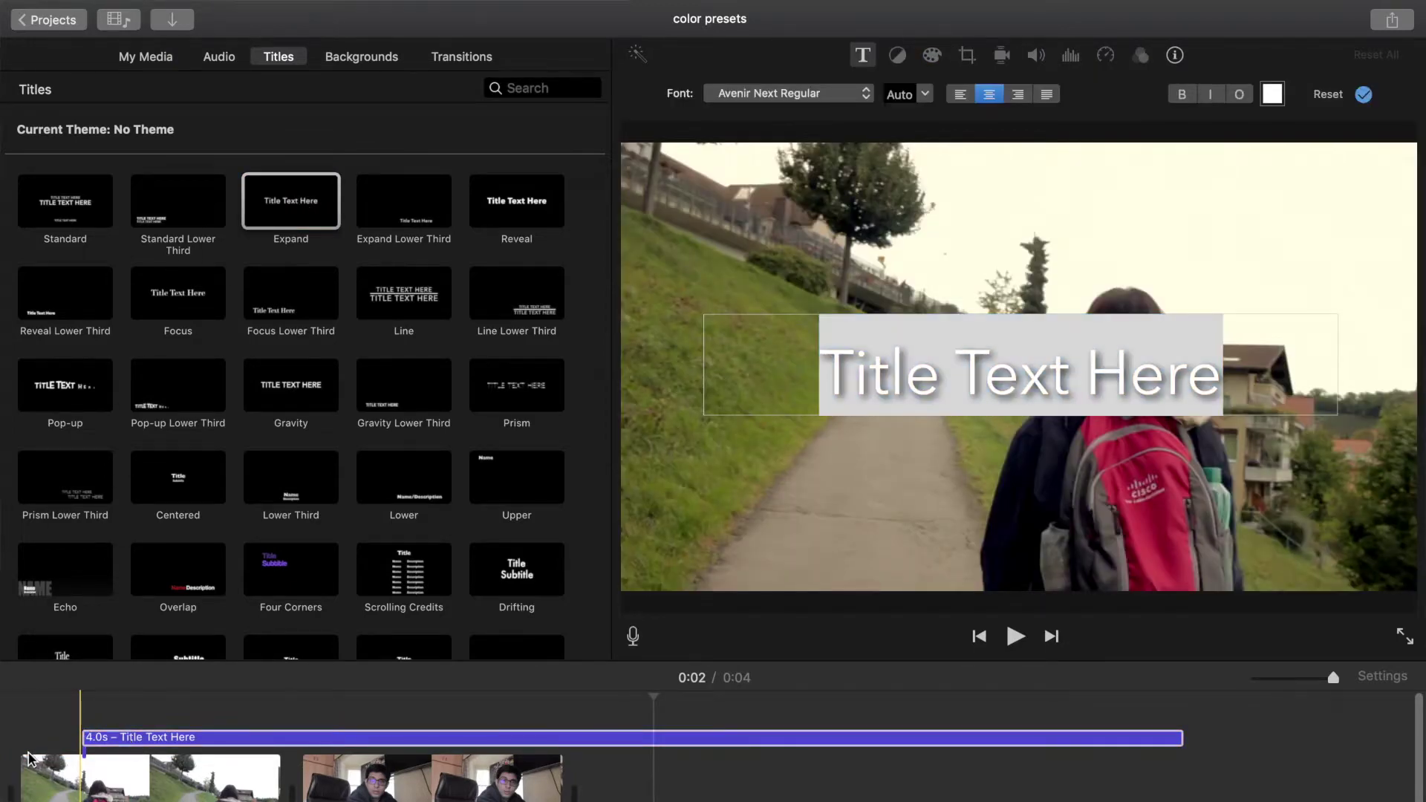
pyautogui.click(943, 356)
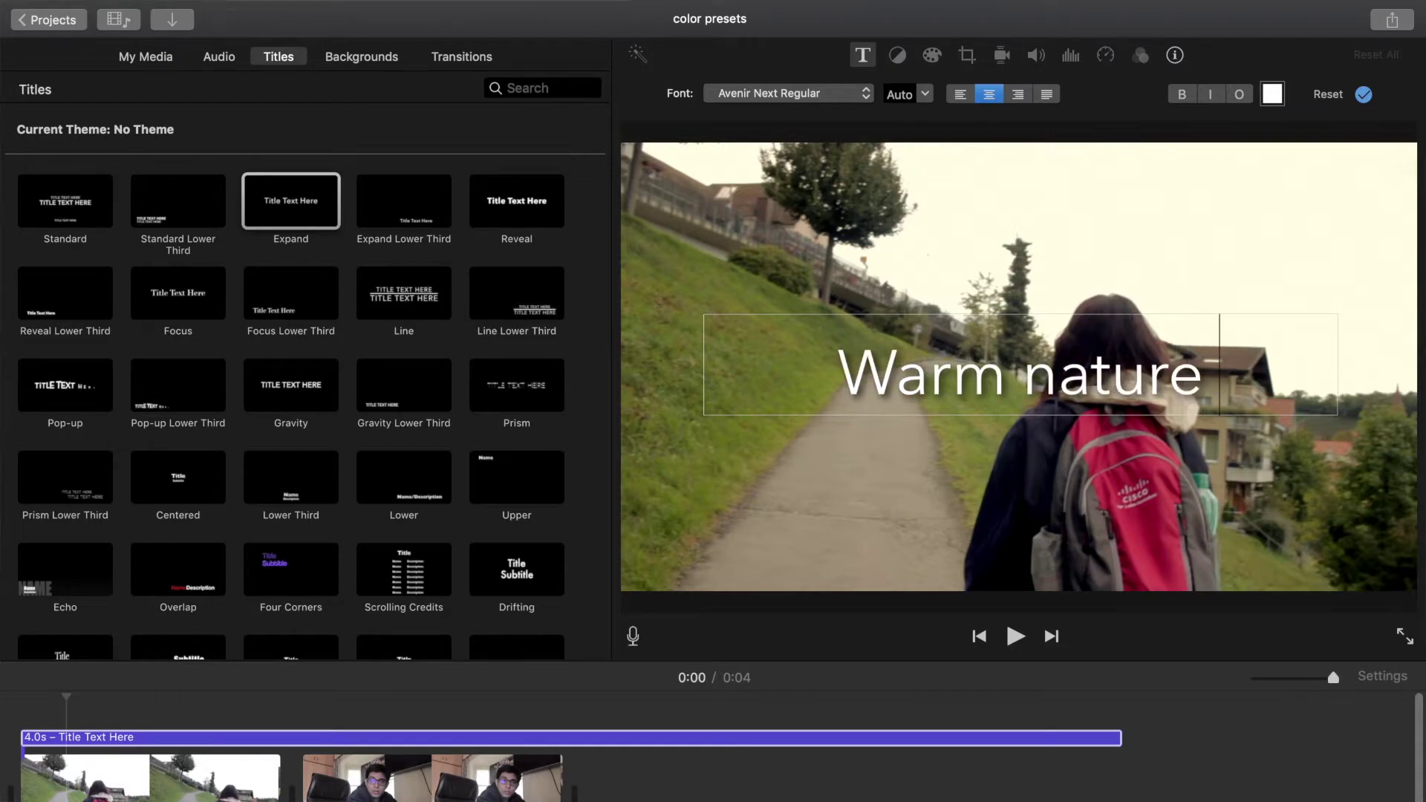
pyautogui.write('Warm nature tones')
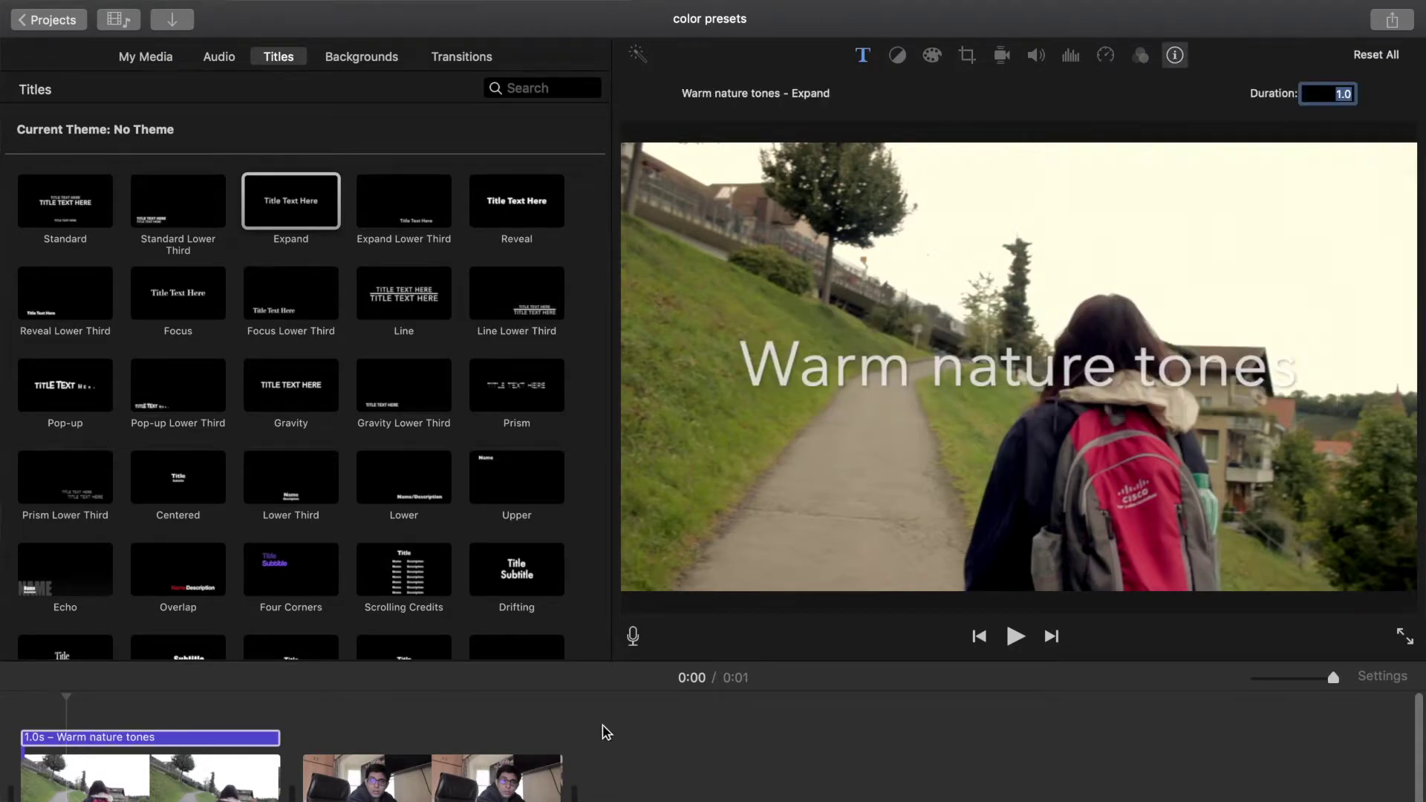
# - Add a second Expand title over the indoor clip and start typing 'Tutorial'
pyautogui.click(466, 775)
pyautogui.moveTo(249, 211); pyautogui.dragTo(308, 751)
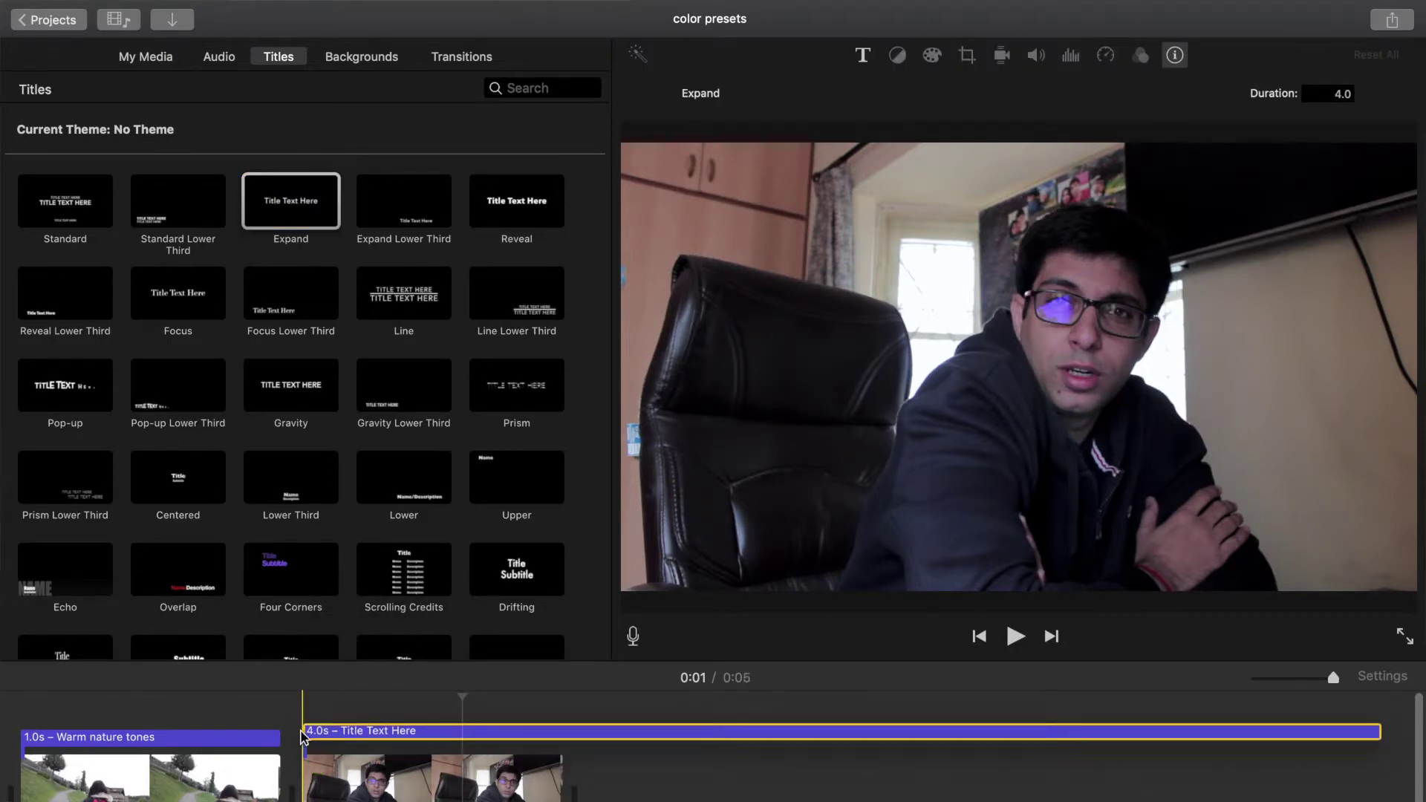
pyautogui.write('Tu')
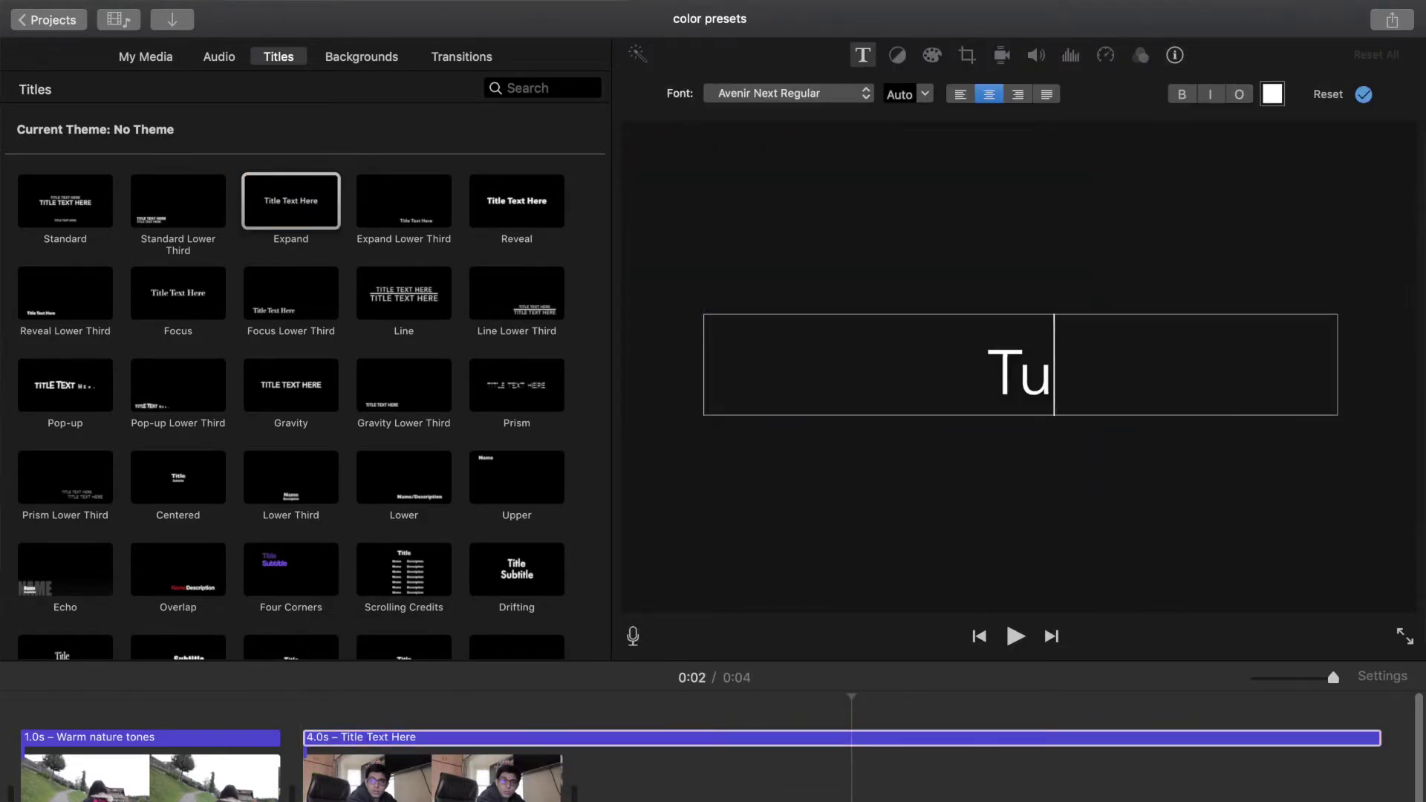